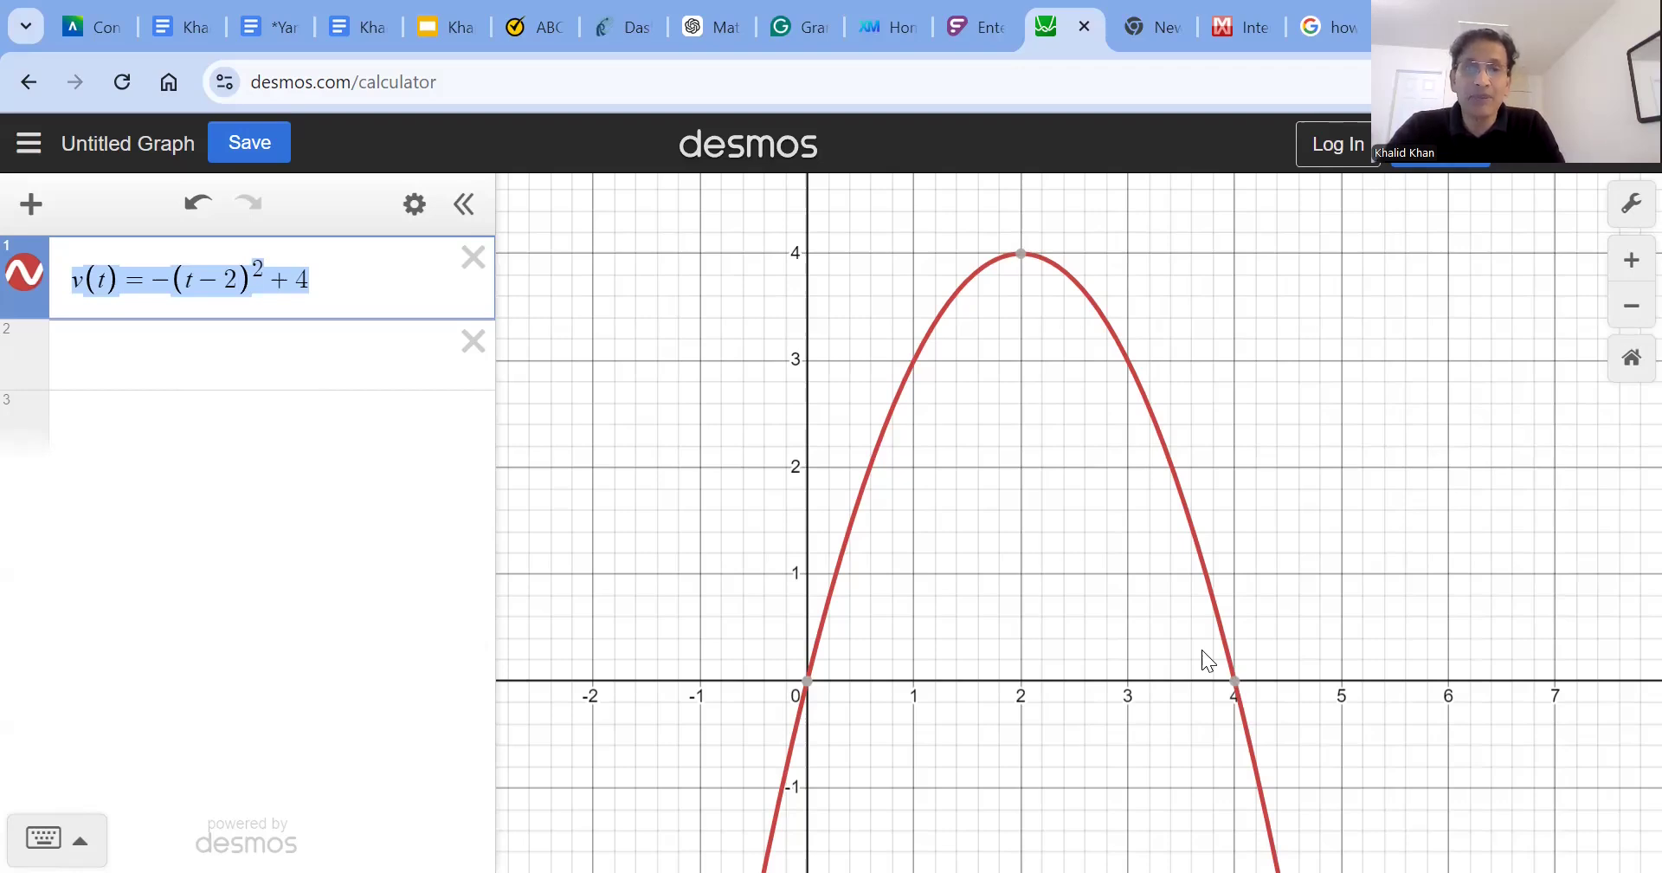
Step: Insert an integral template from the calculus functions into the second expression line
click(475, 81)
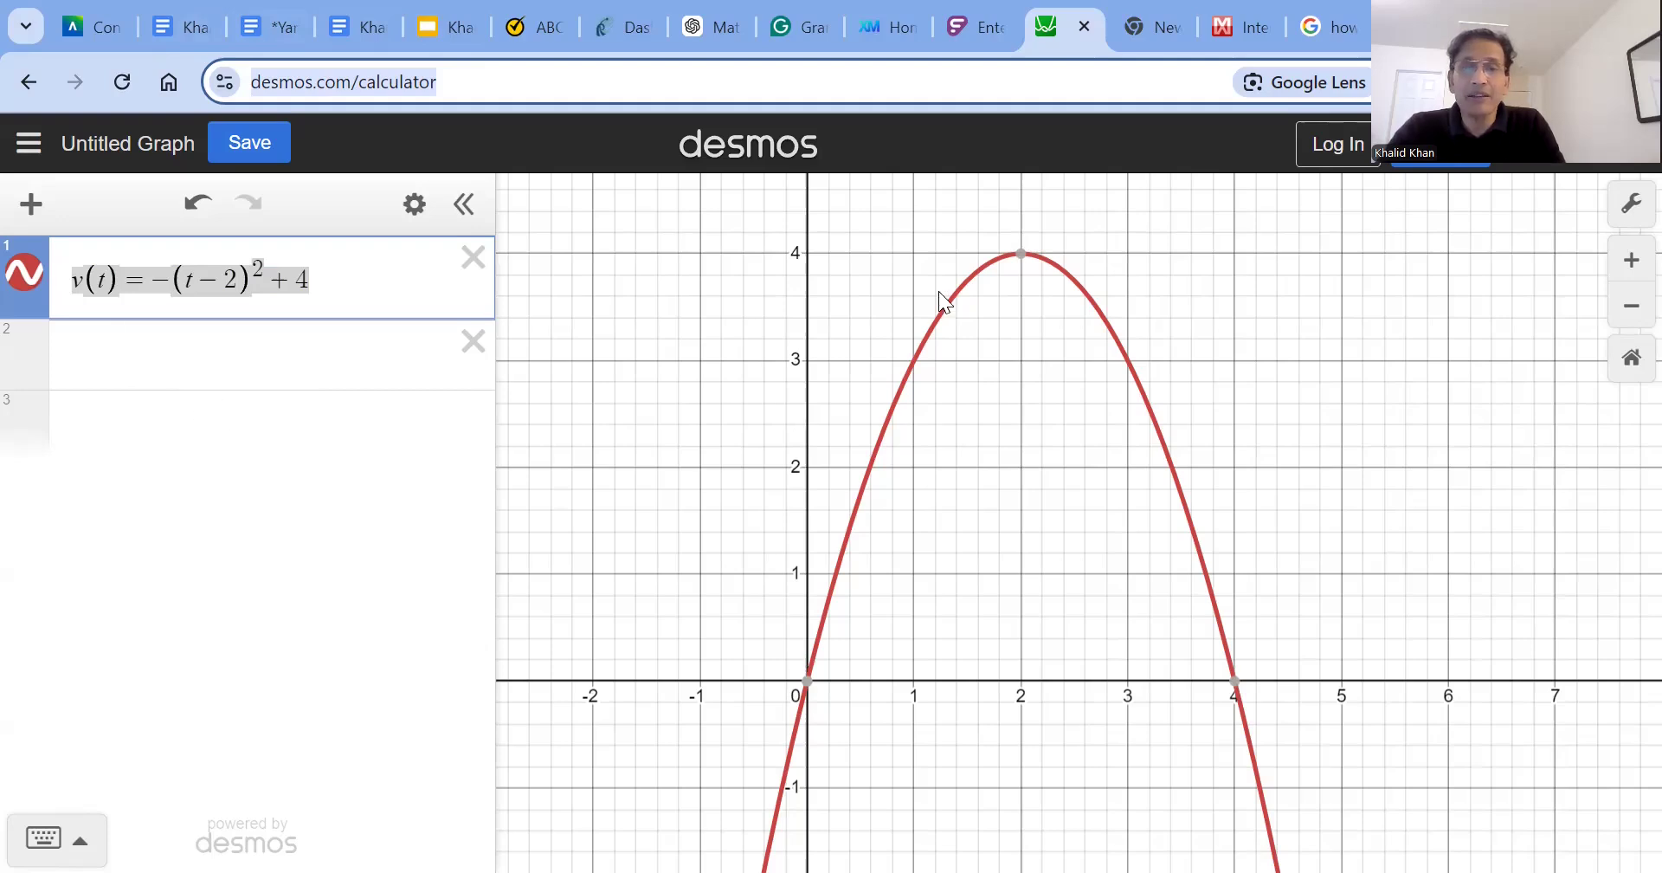
click(314, 355)
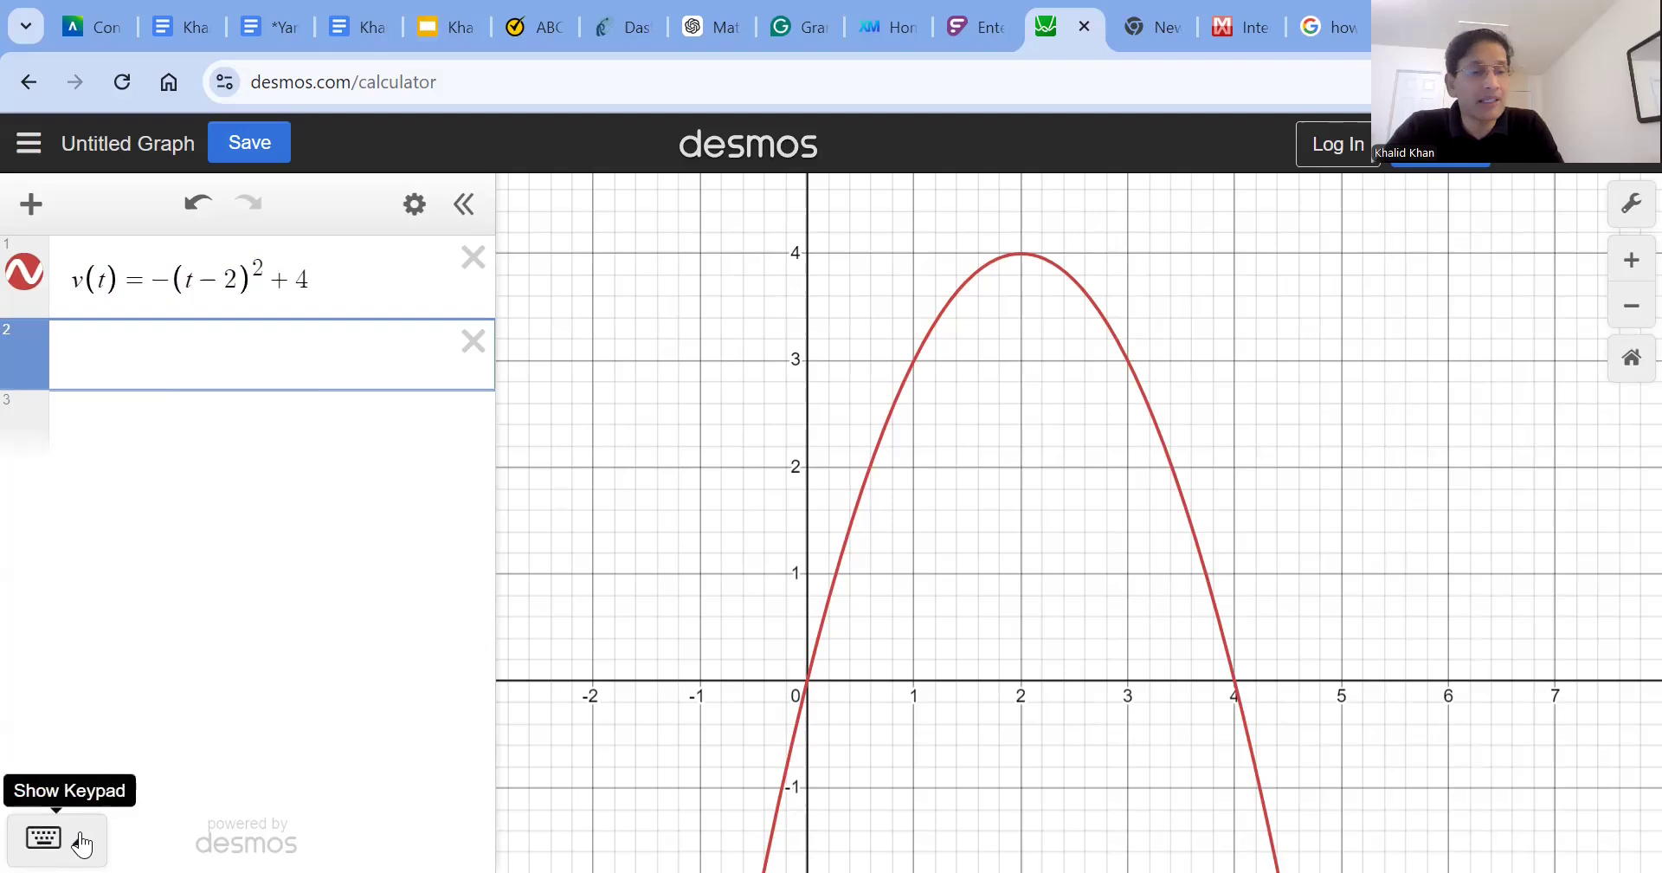
click(82, 842)
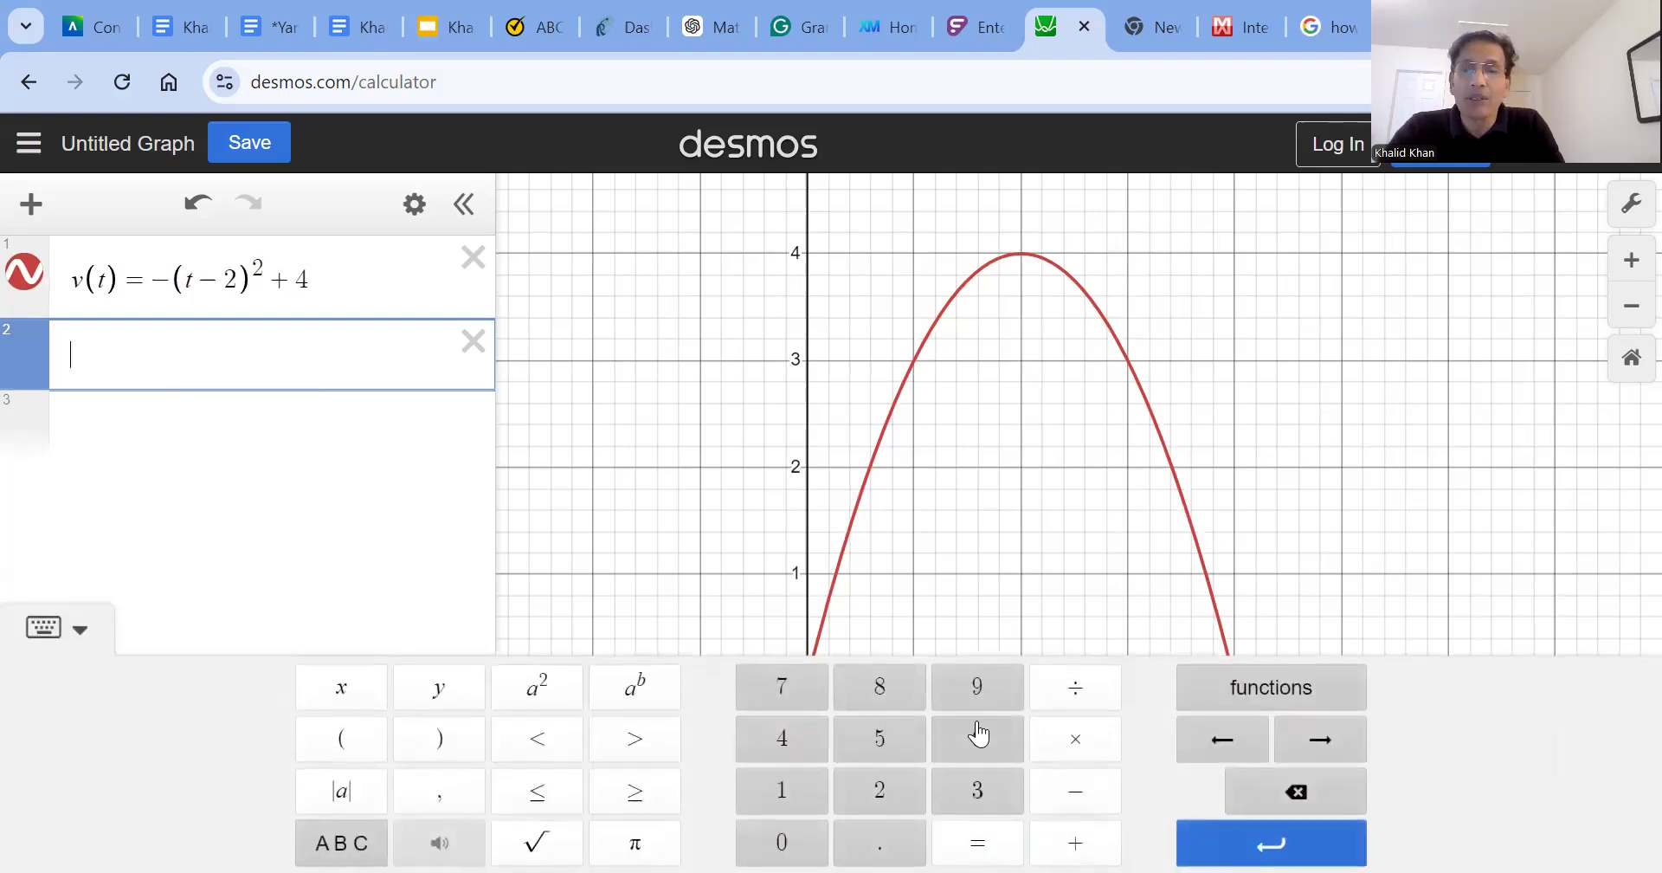
click(1264, 697)
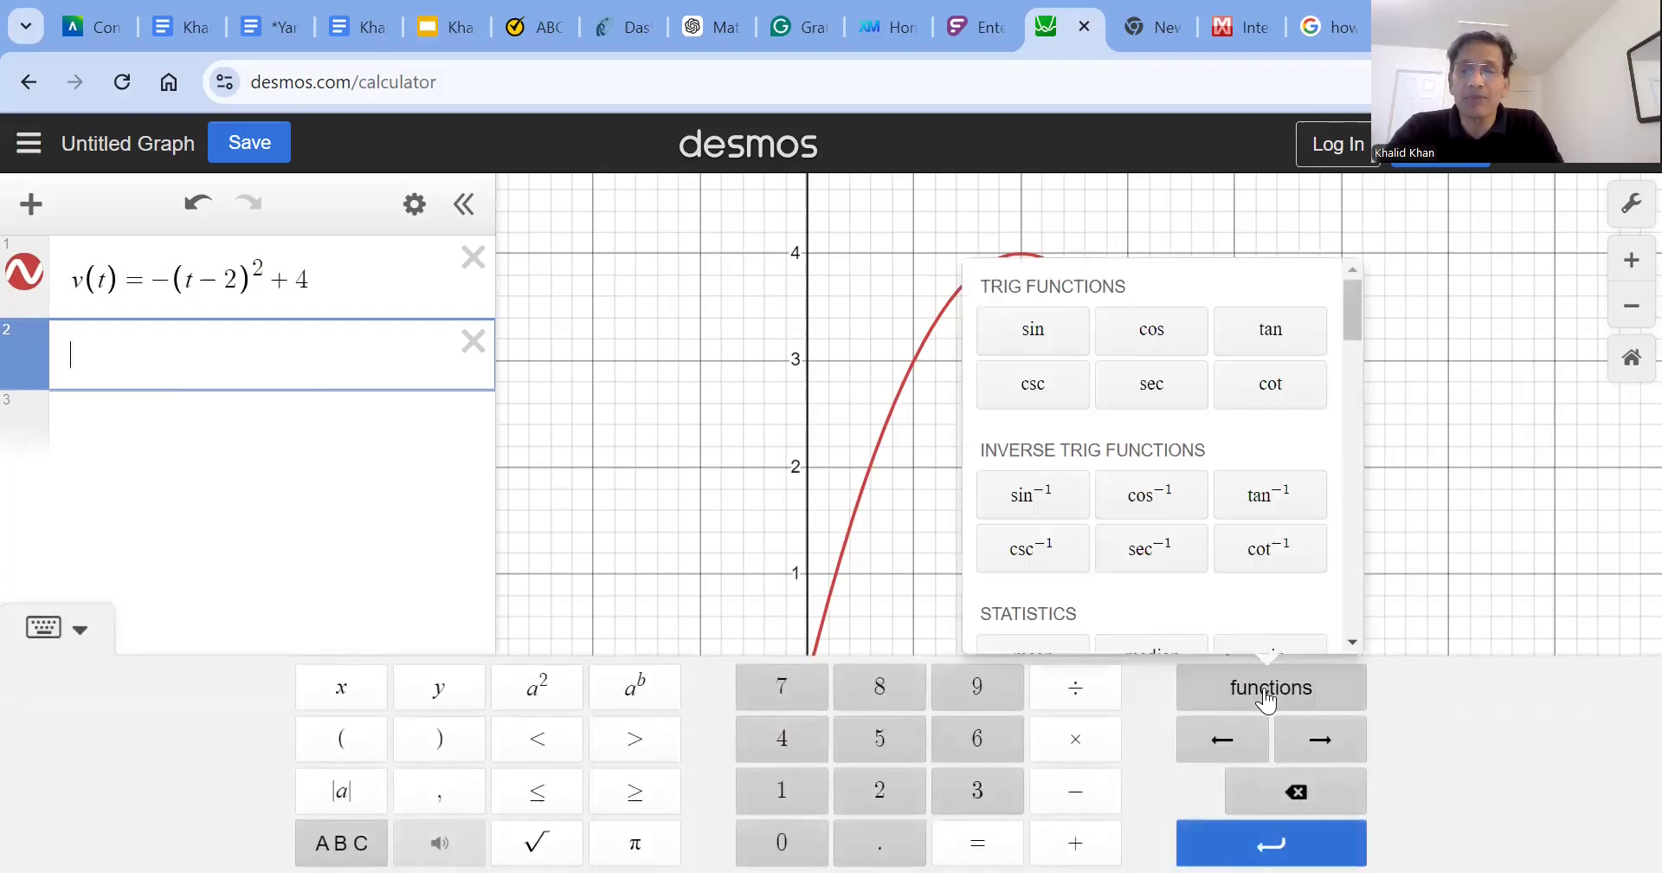
scroll(1174, 520, down, 2)
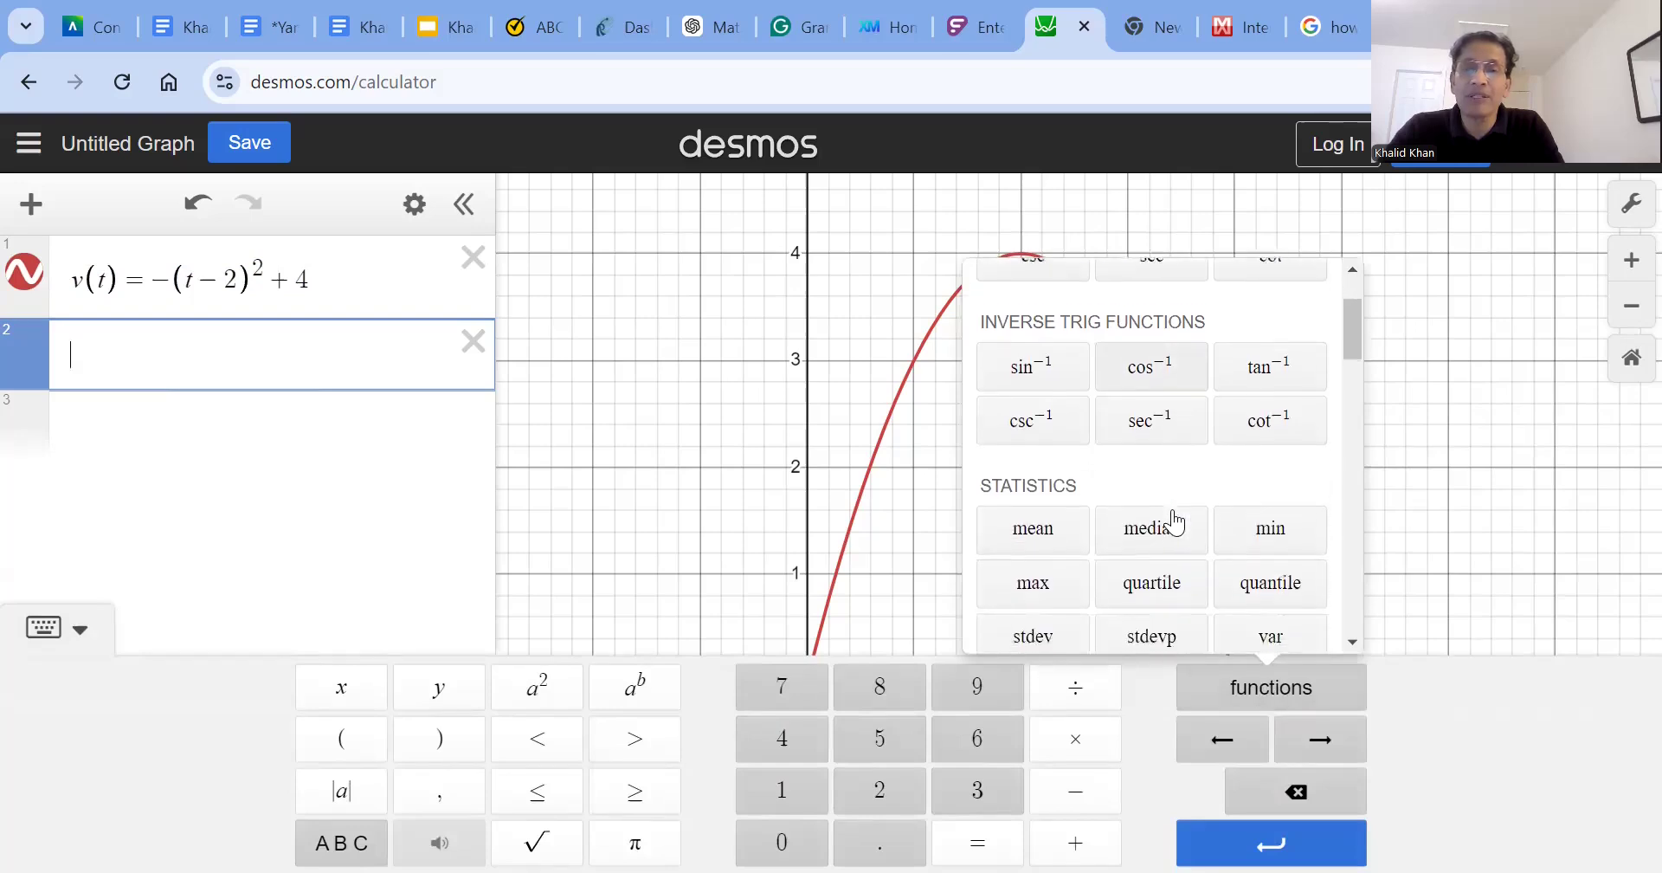
scroll(1174, 520, down, 5)
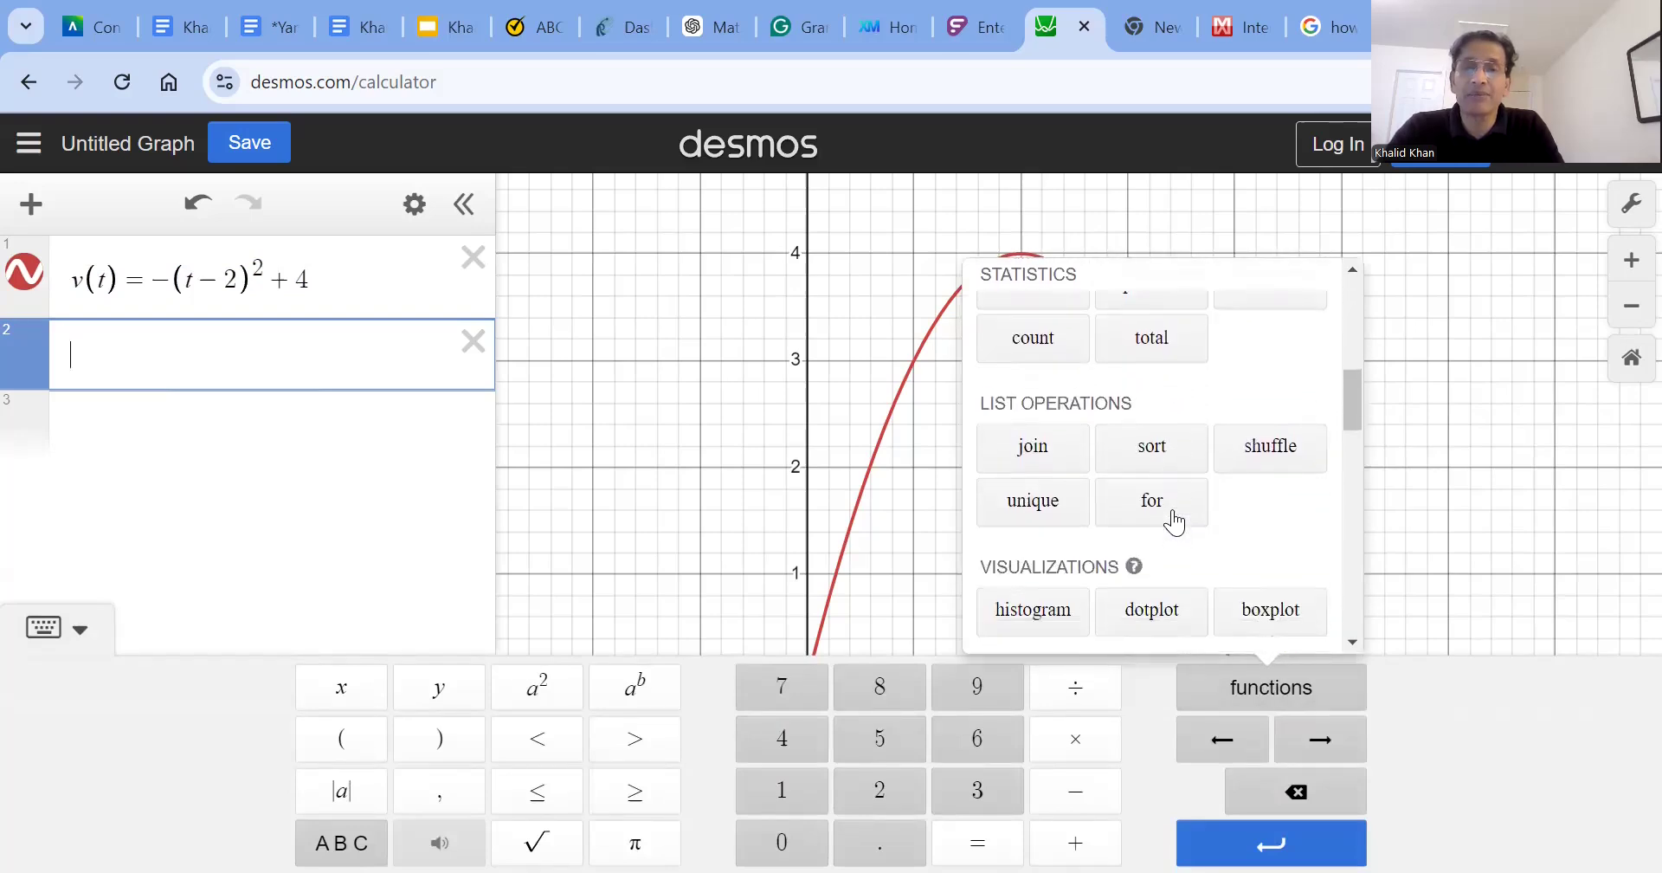
scroll(1172, 509, down, 6)
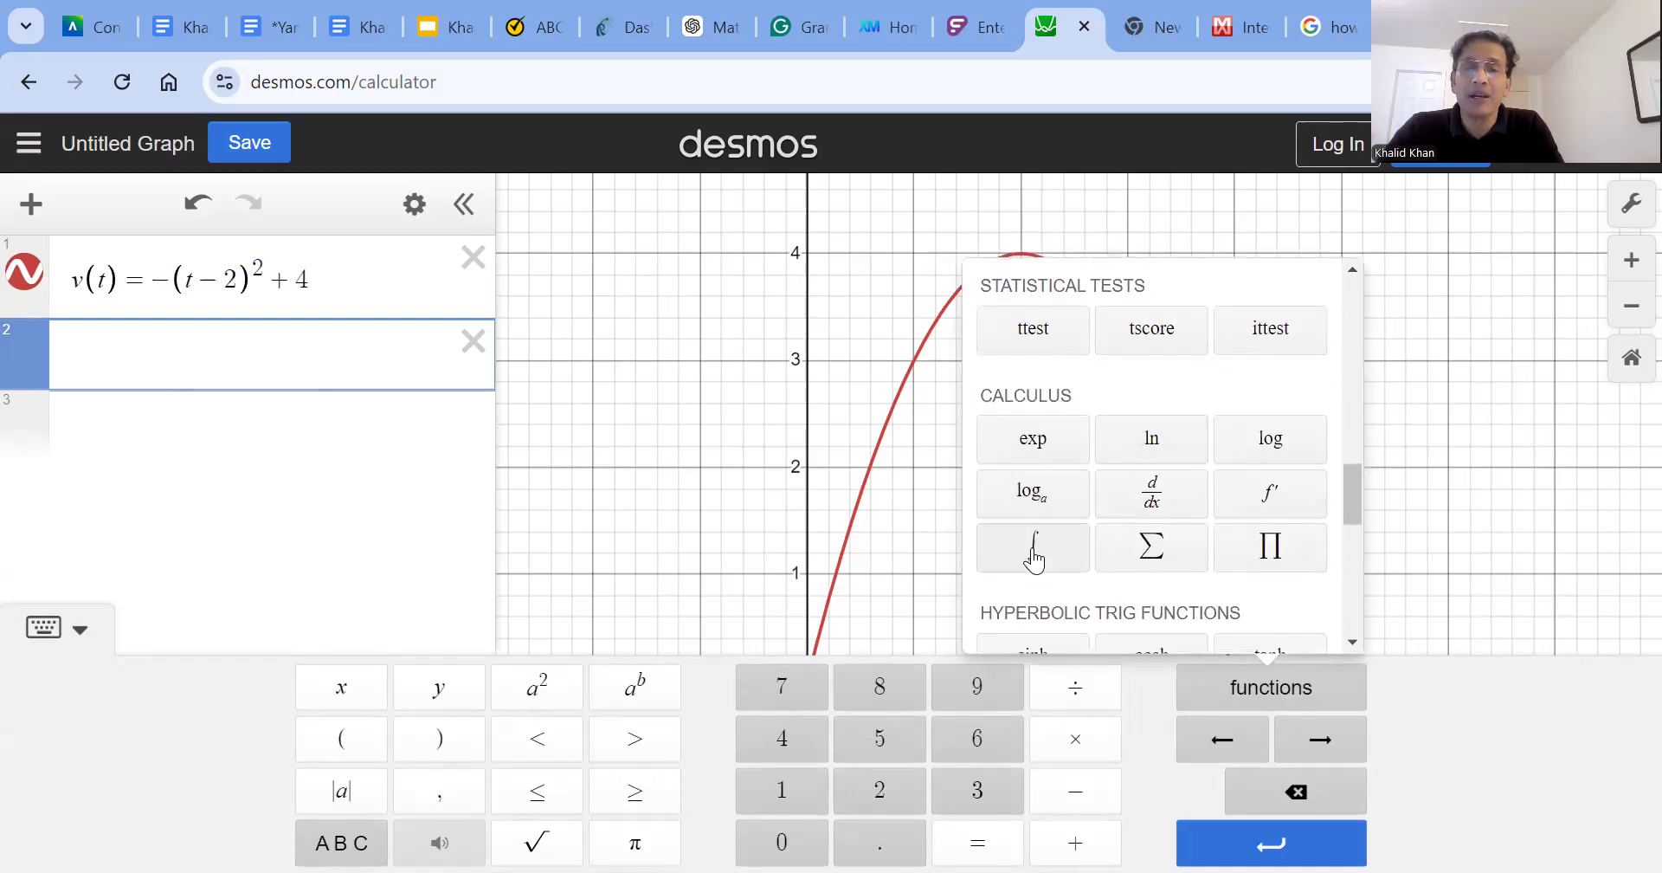
click(1034, 554)
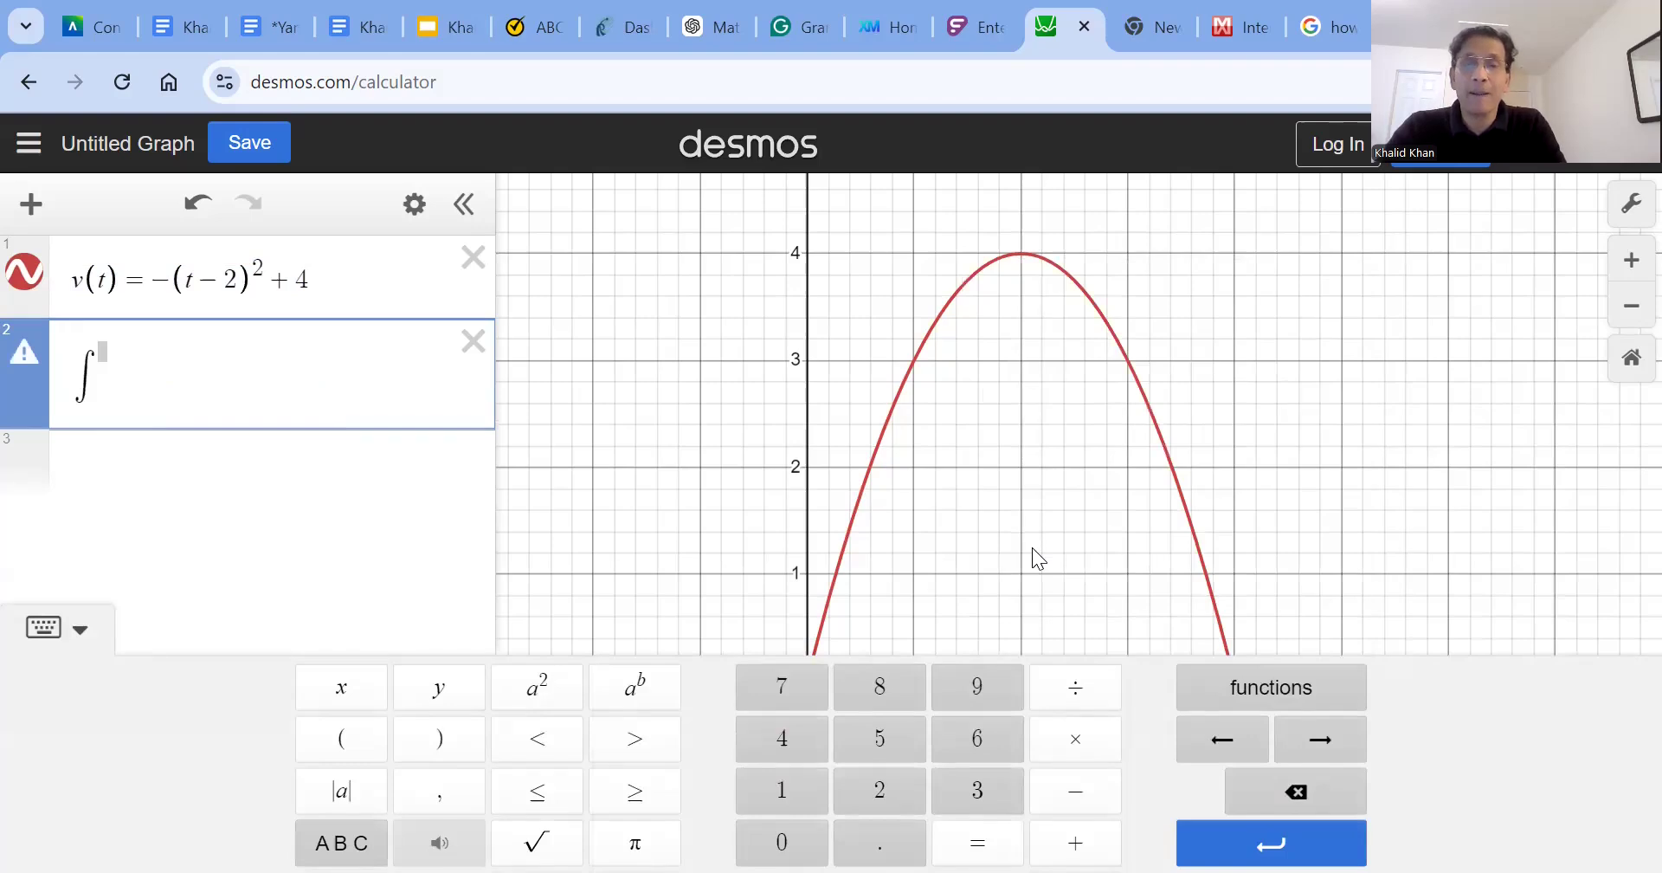
Step: Set the integral's lower limit to 0 and its upper limit to 4
click(1011, 564)
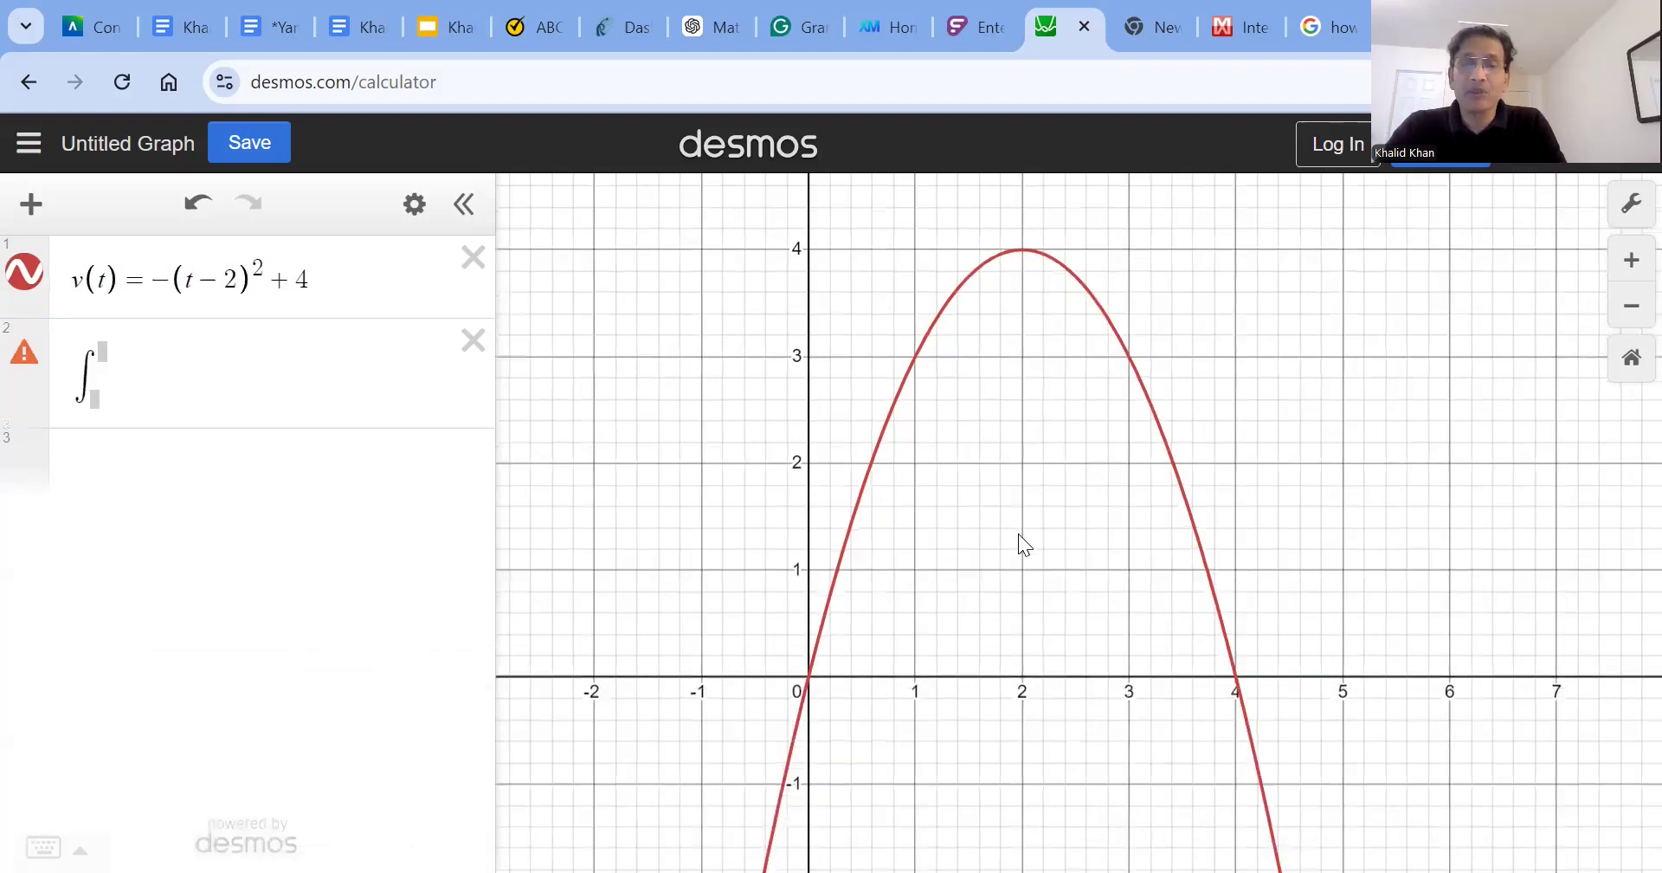
drag(830, 672, 834, 632)
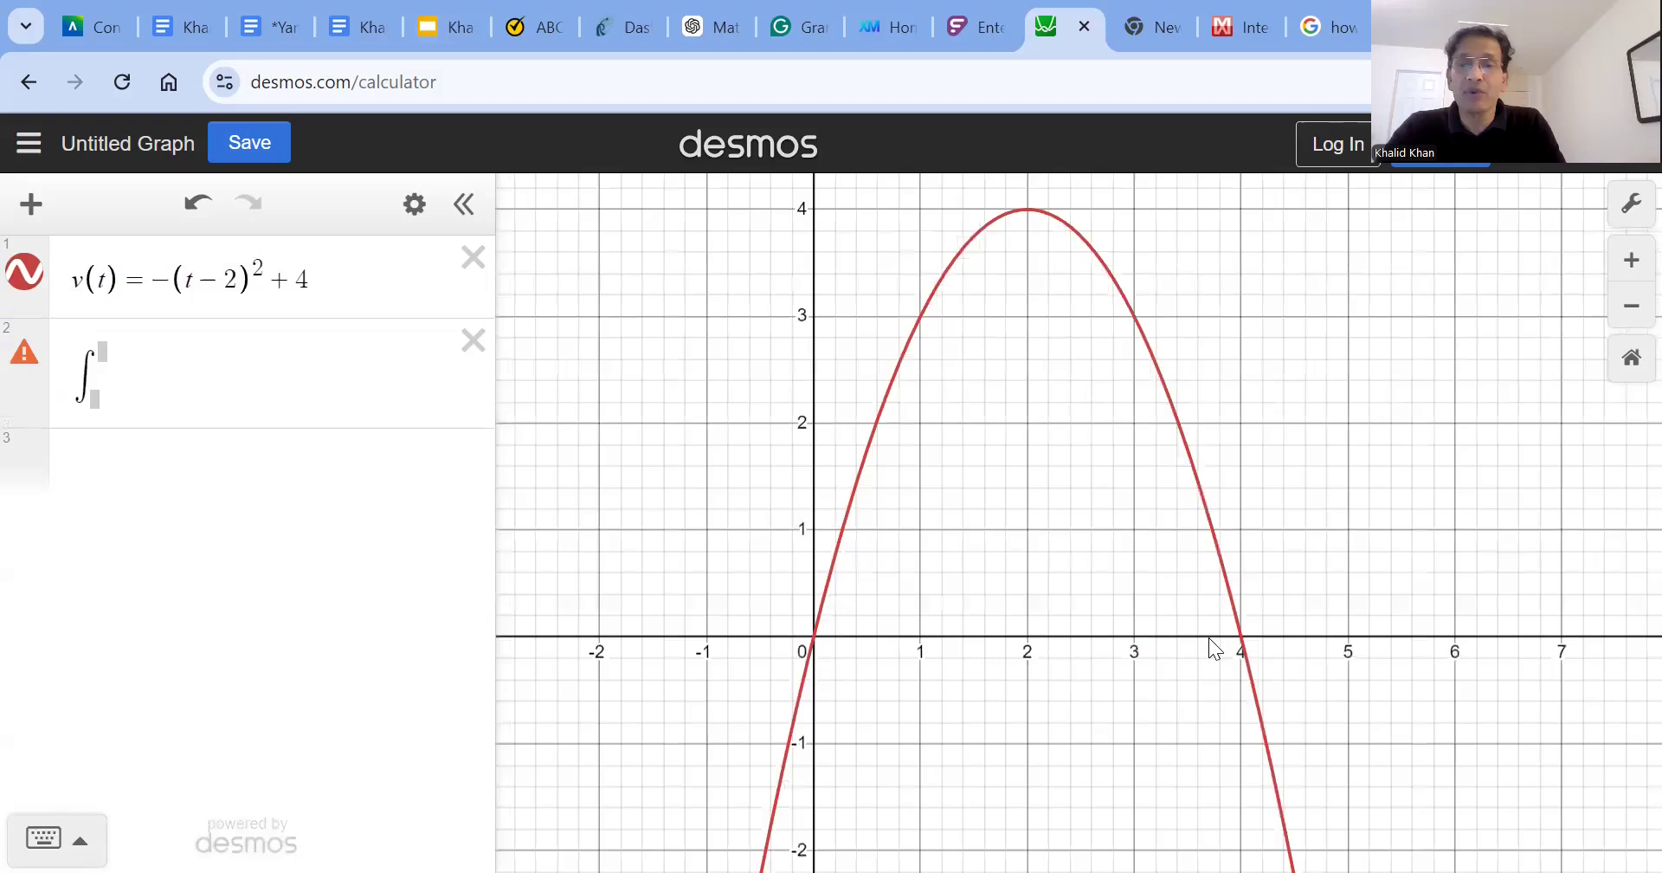
click(97, 400)
text(0)
click(104, 348)
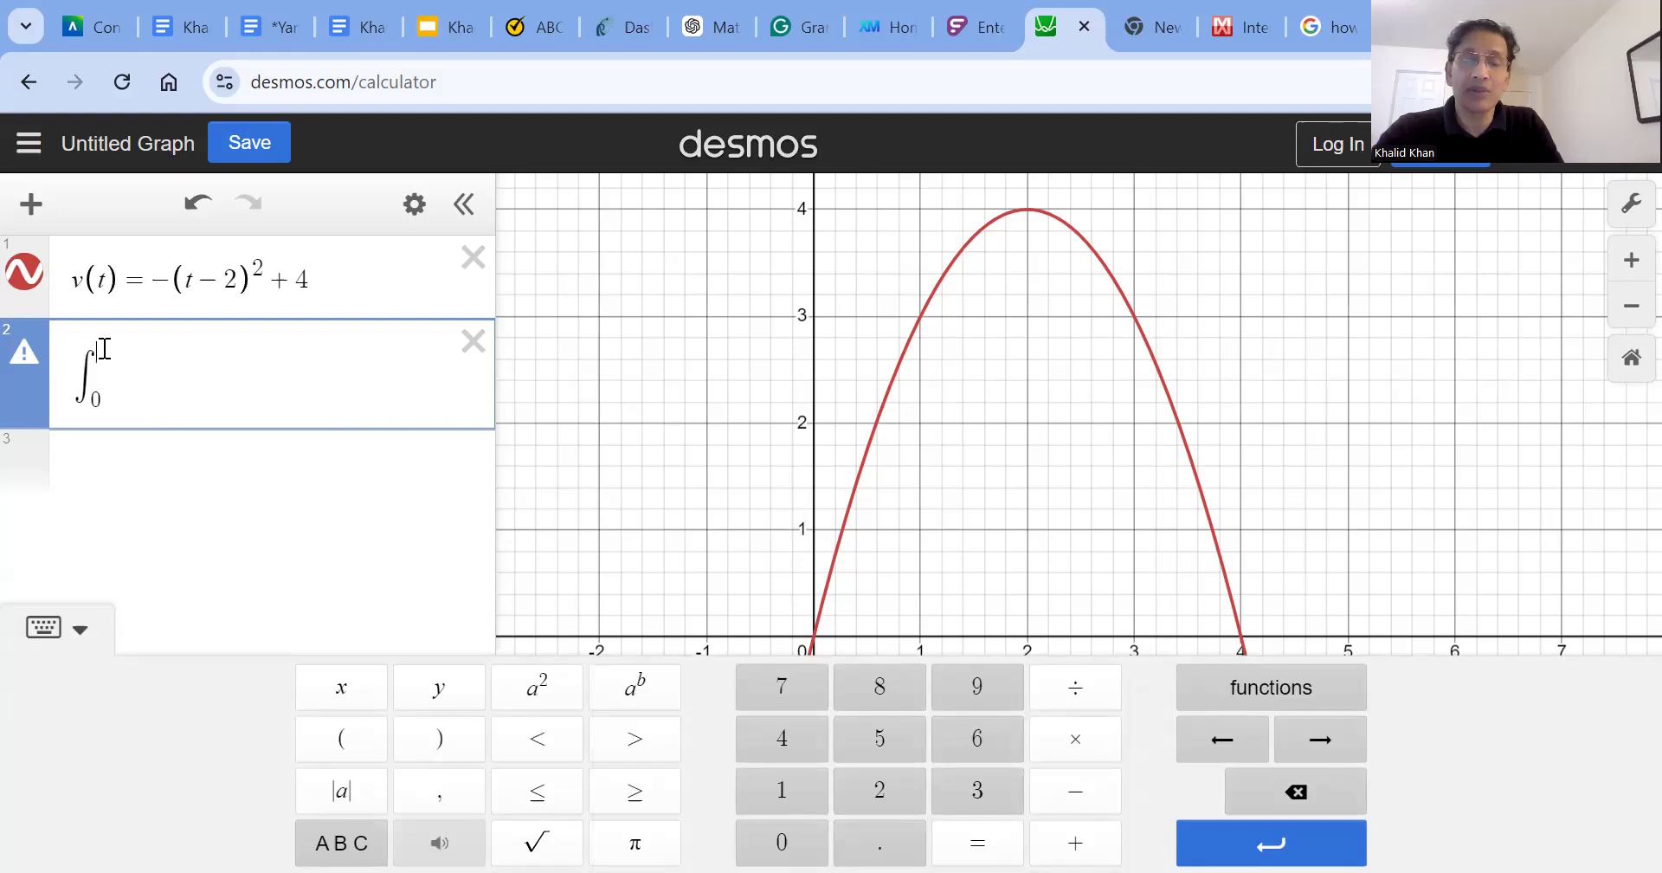
text(4)
Step: Copy −(t−2)²+4 from the v(t) equation into the integral as its integrand and enclose it in parentheses
click(158, 394)
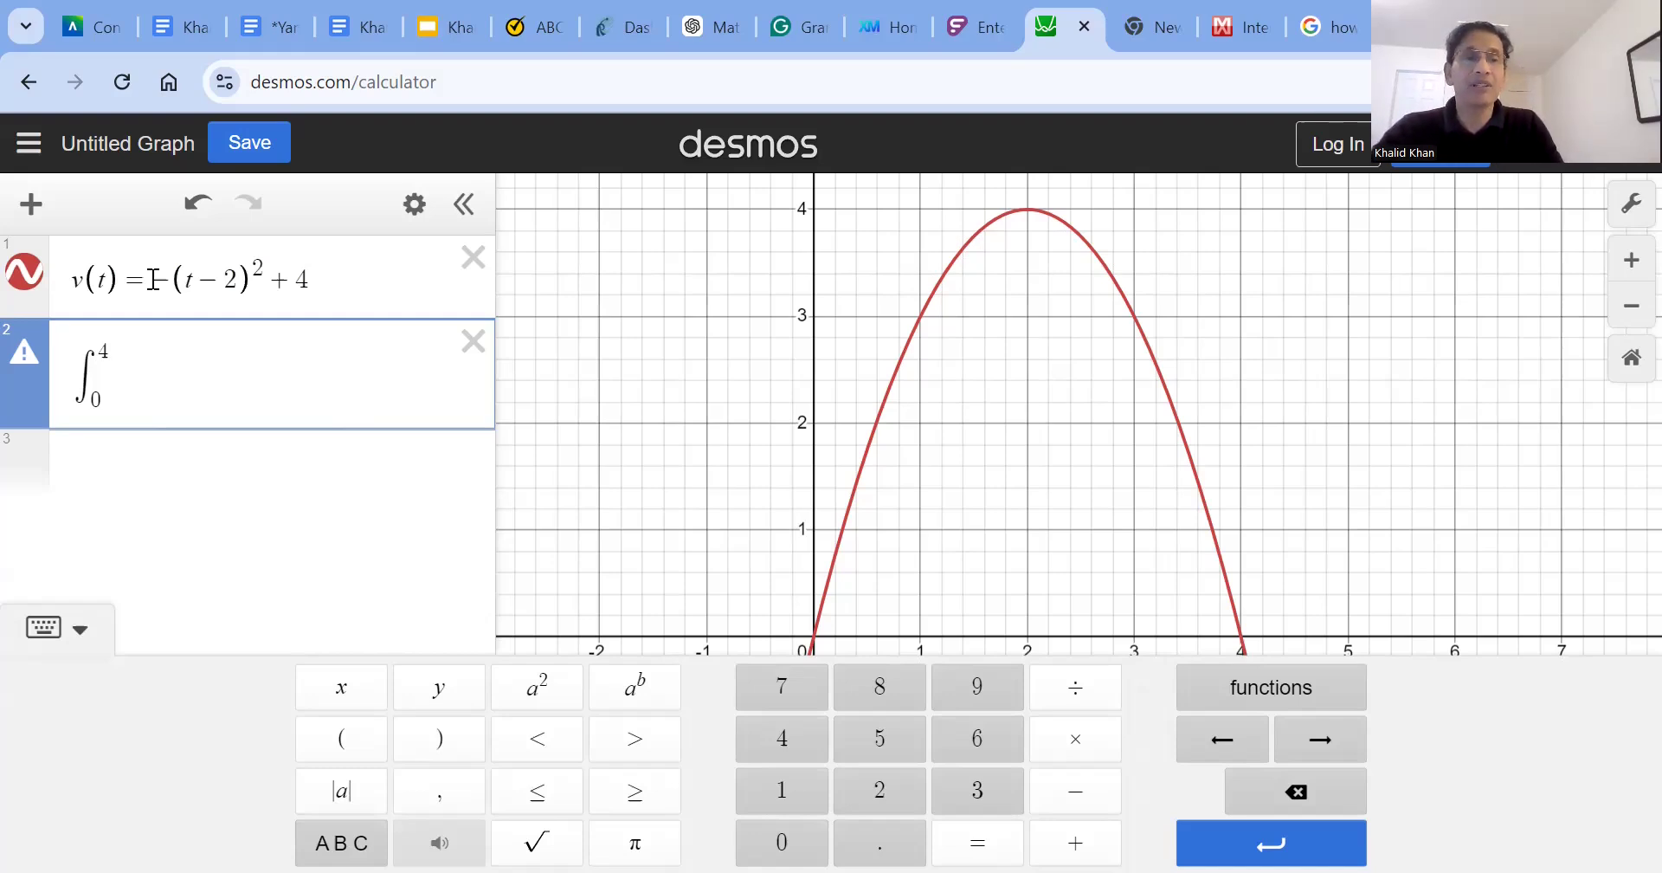
drag(153, 278, 319, 277)
key(ctrl+c)
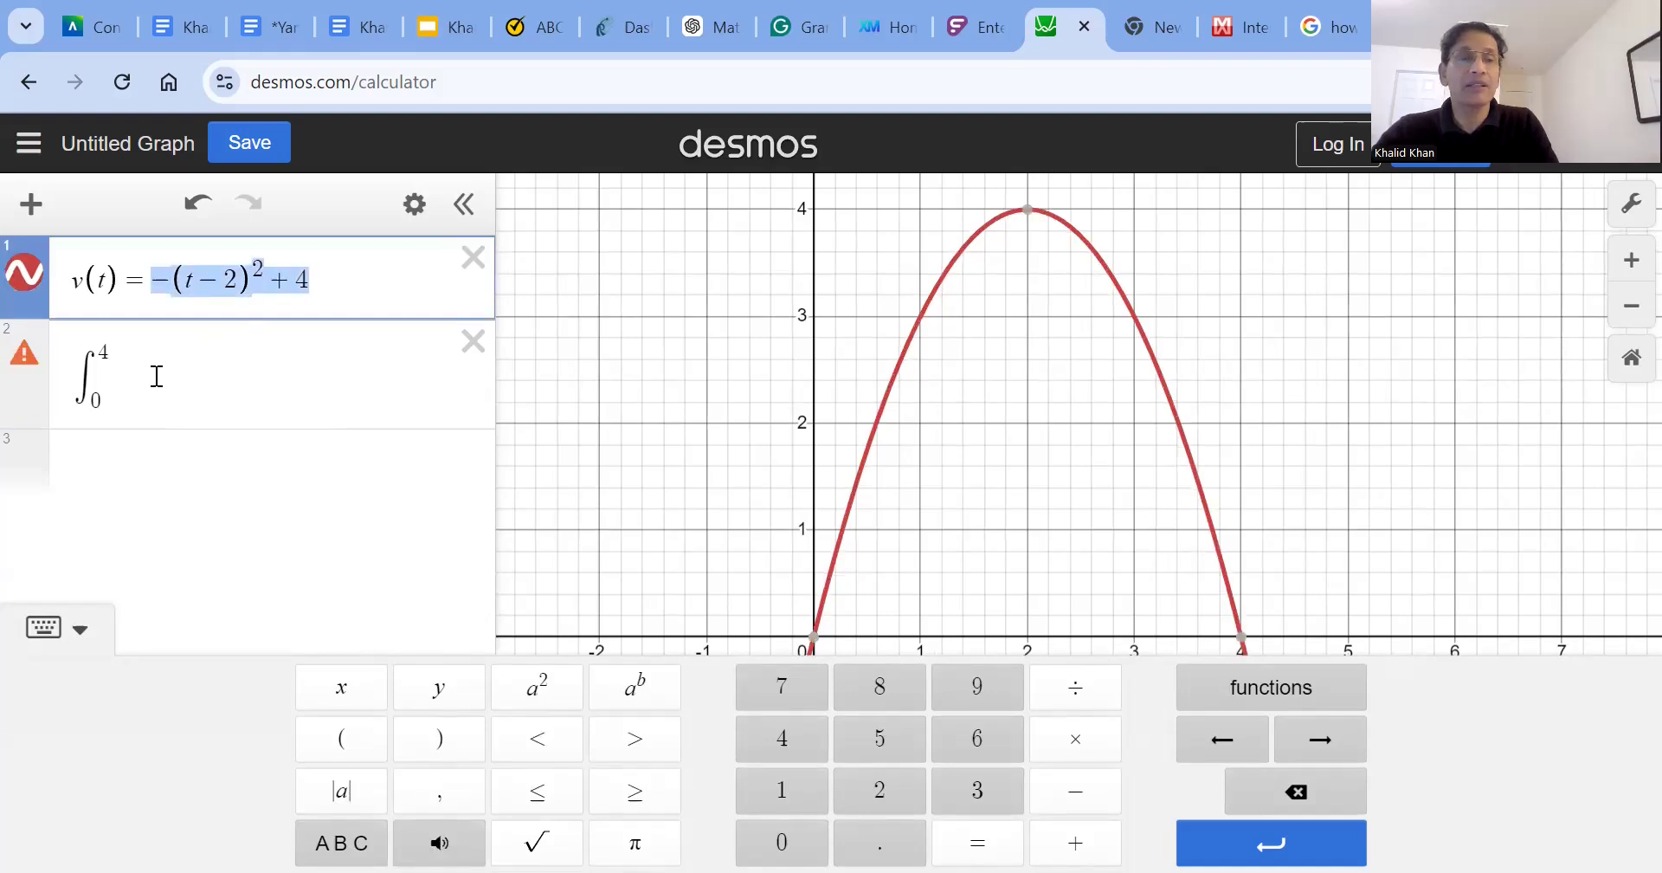
click(156, 372)
key(ctrl+v)
key(Home)
text(()
key(Right)
key(Right)
key(Right)
key(Right)
key(Right)
key(Right)
key(Right)
key(Right)
key(Right)
key(Right)
key(Right)
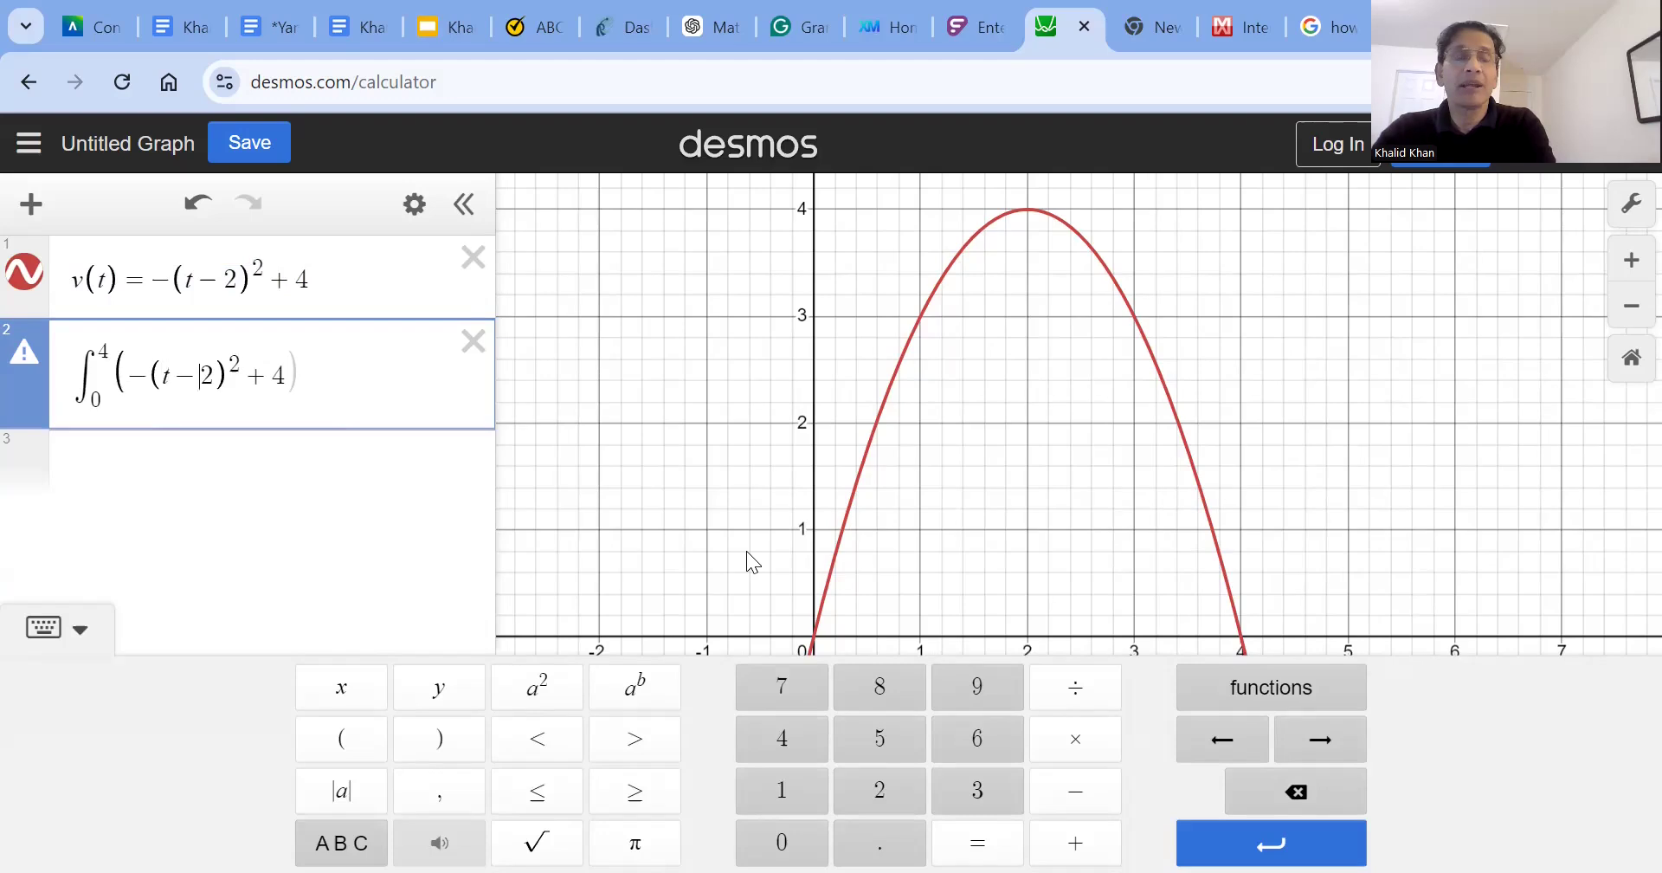
key(Right)
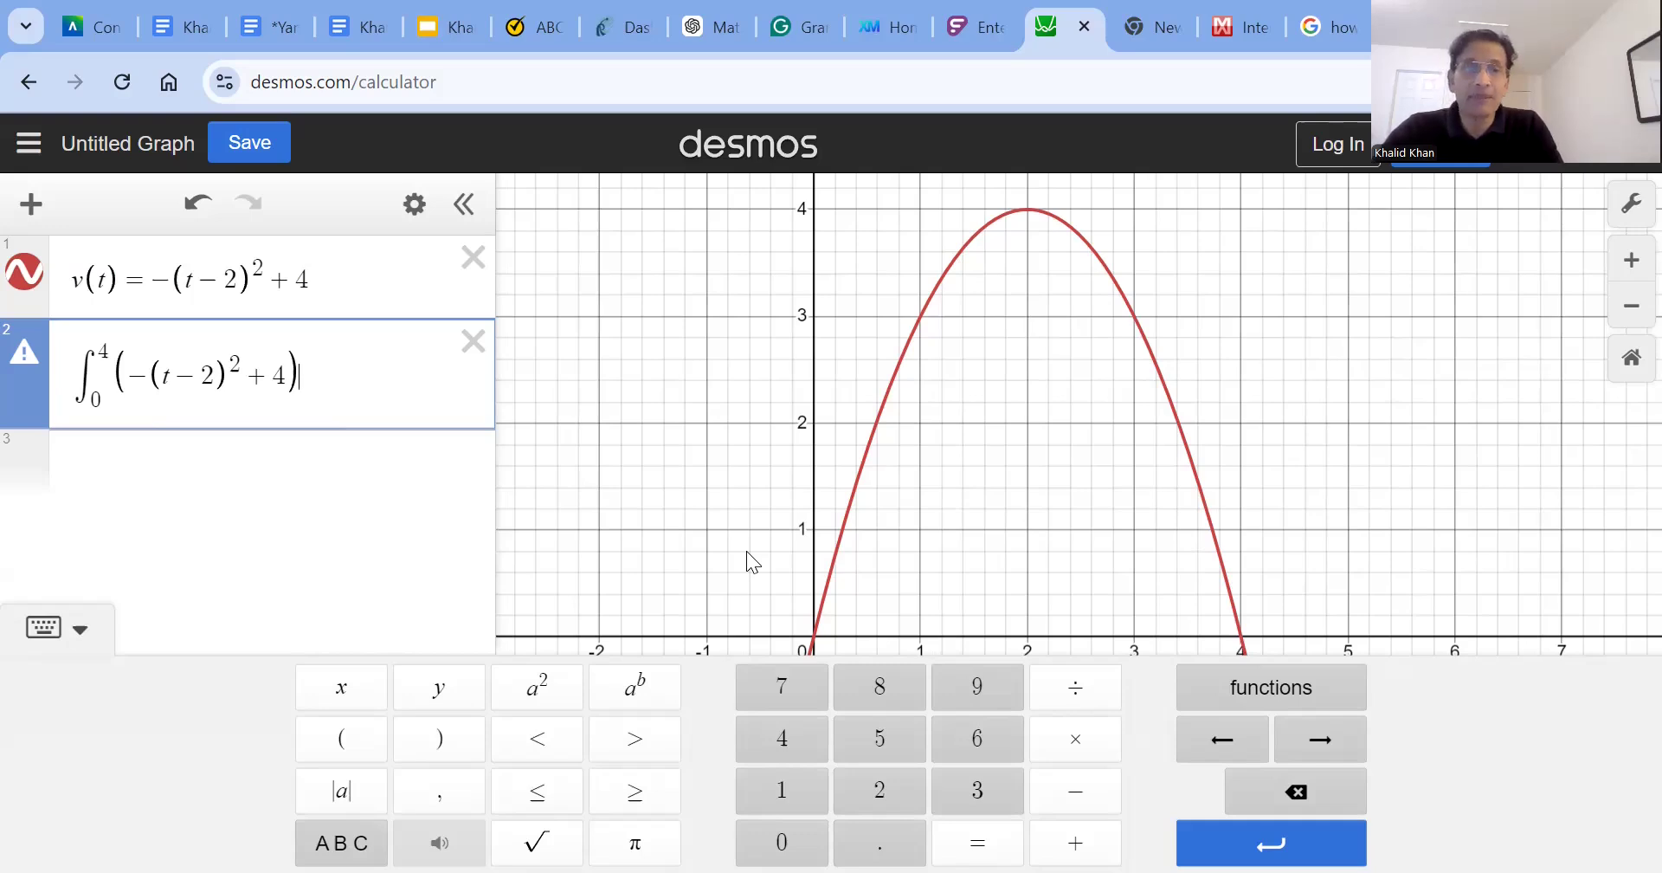
Step: Complete the integral by adding dt after the parenthesized integrand
drag(325, 370, 174, 372)
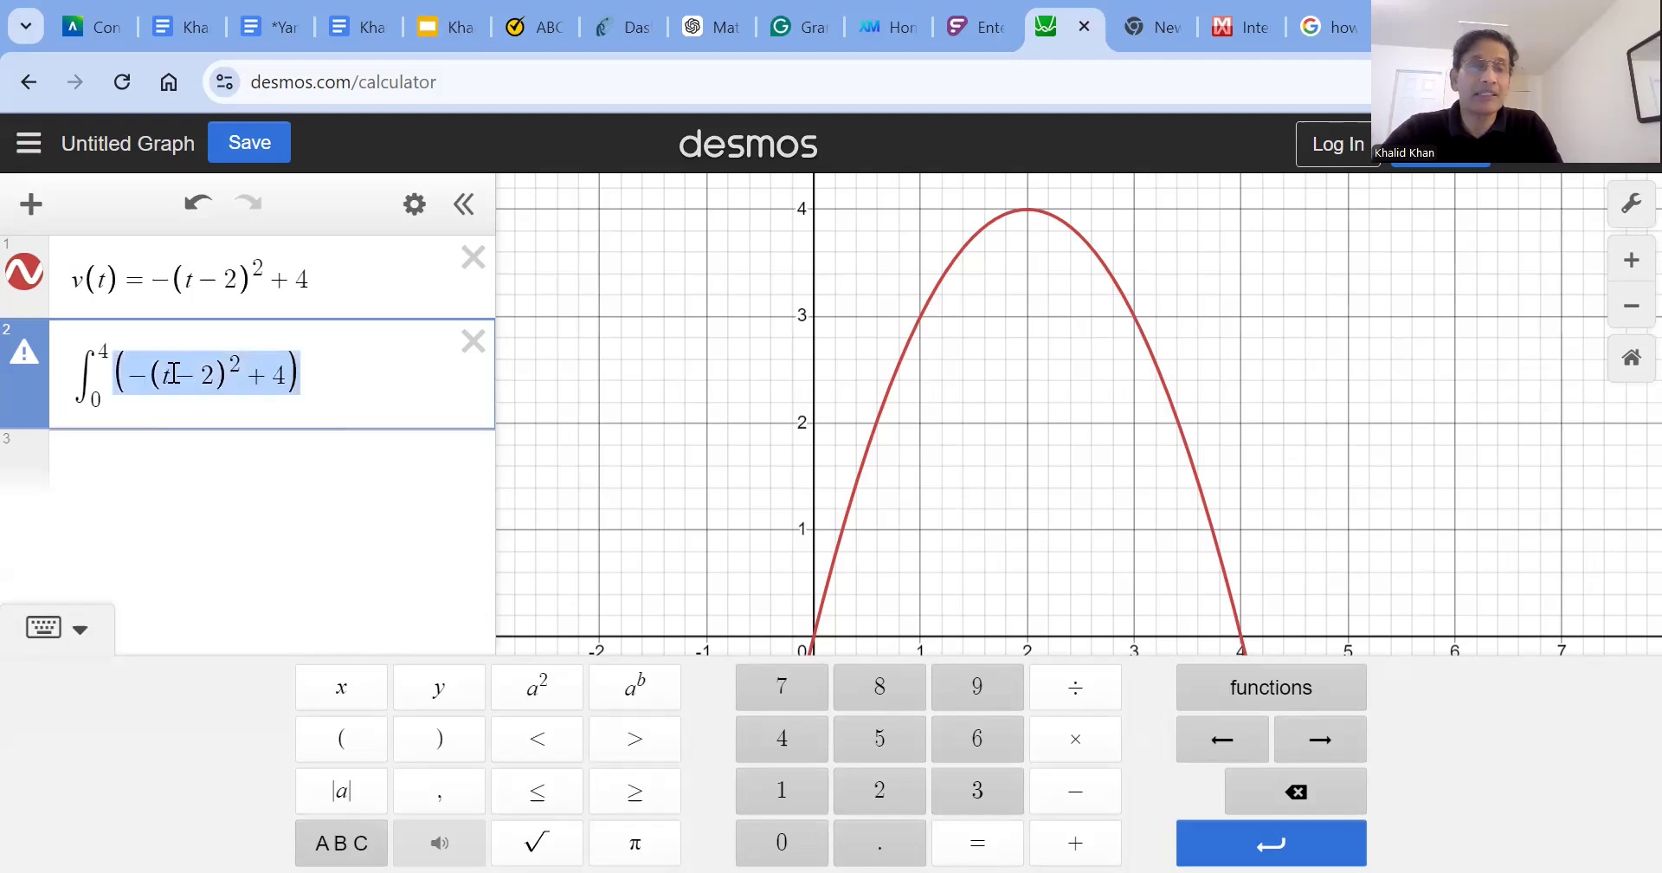
click(332, 368)
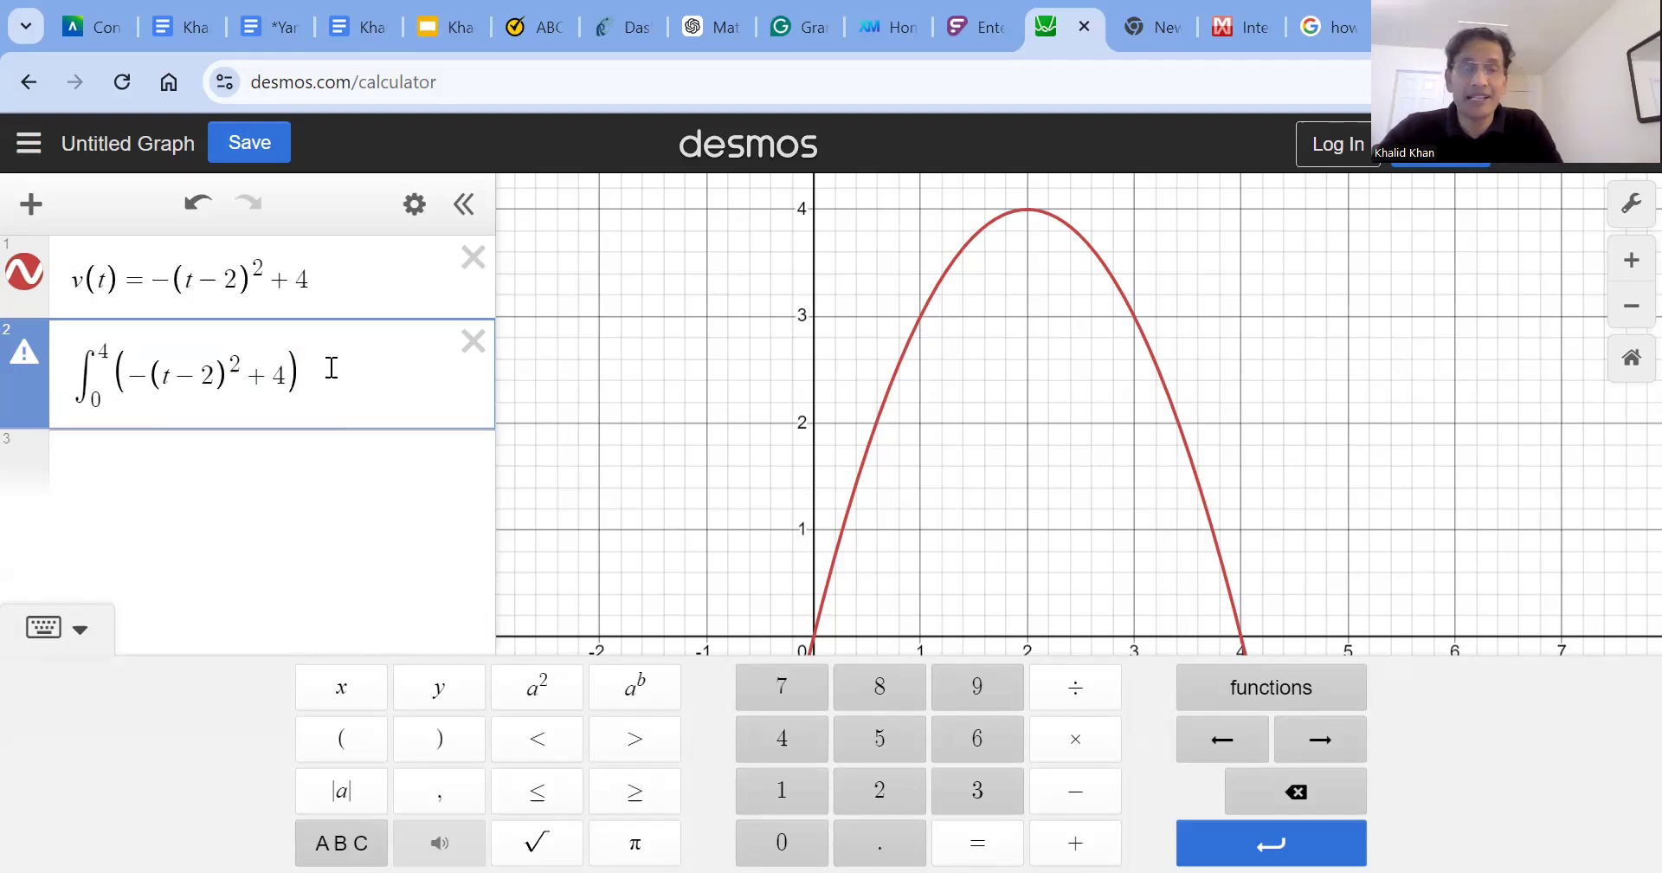
text(dt)
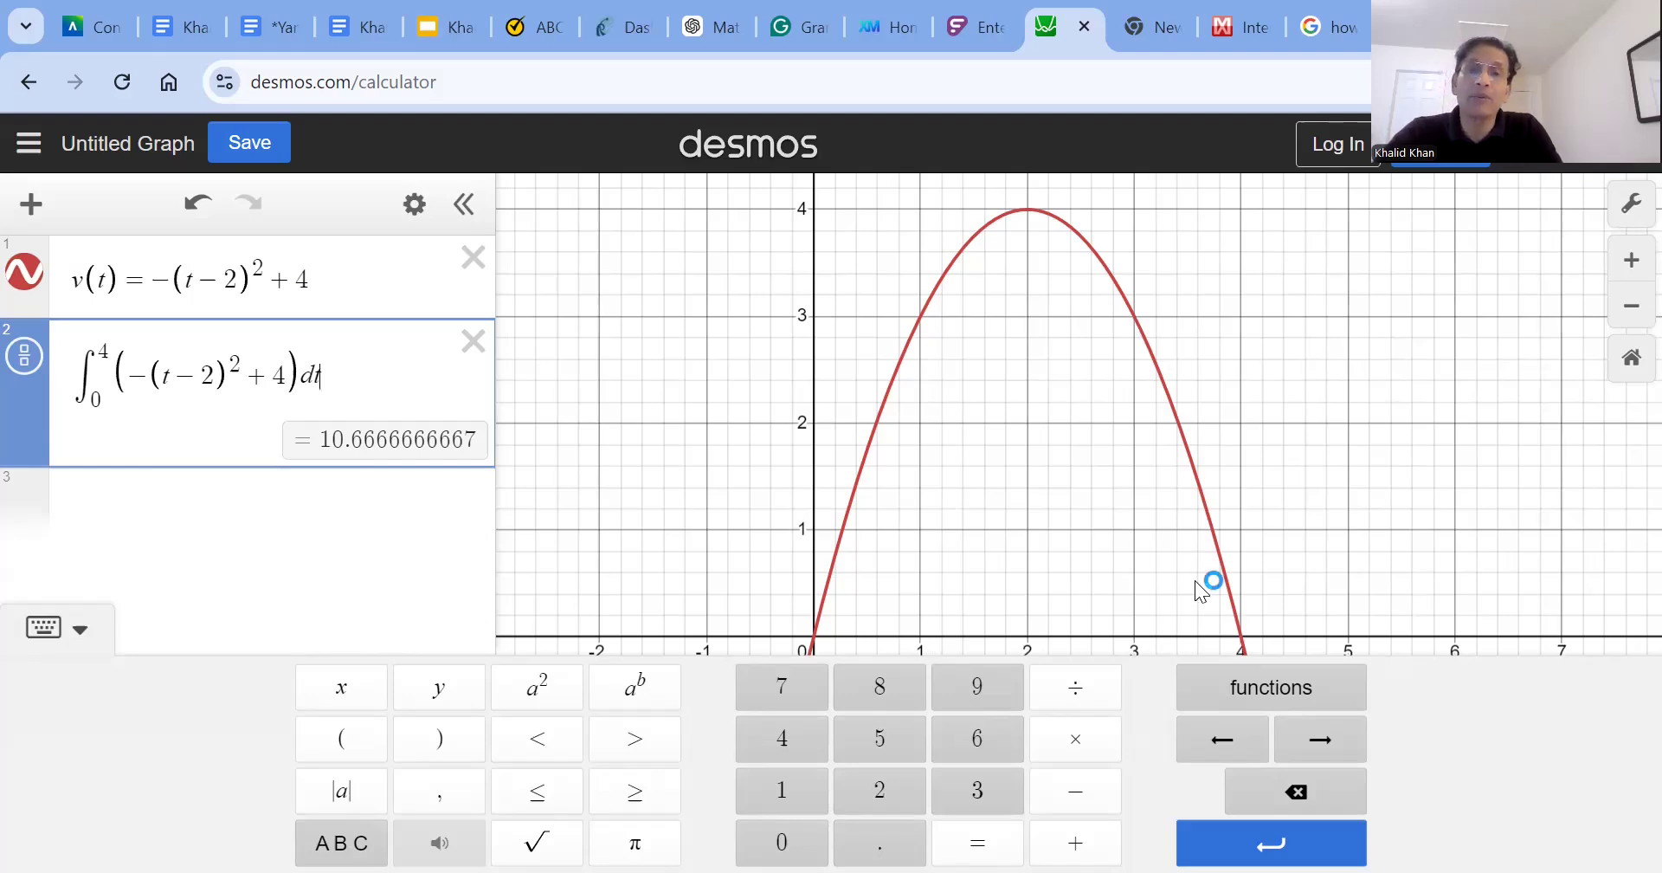
Step: Evaluate the derivative v'(1) in the third expression line and point out t = 1 on the curve
click(105, 279)
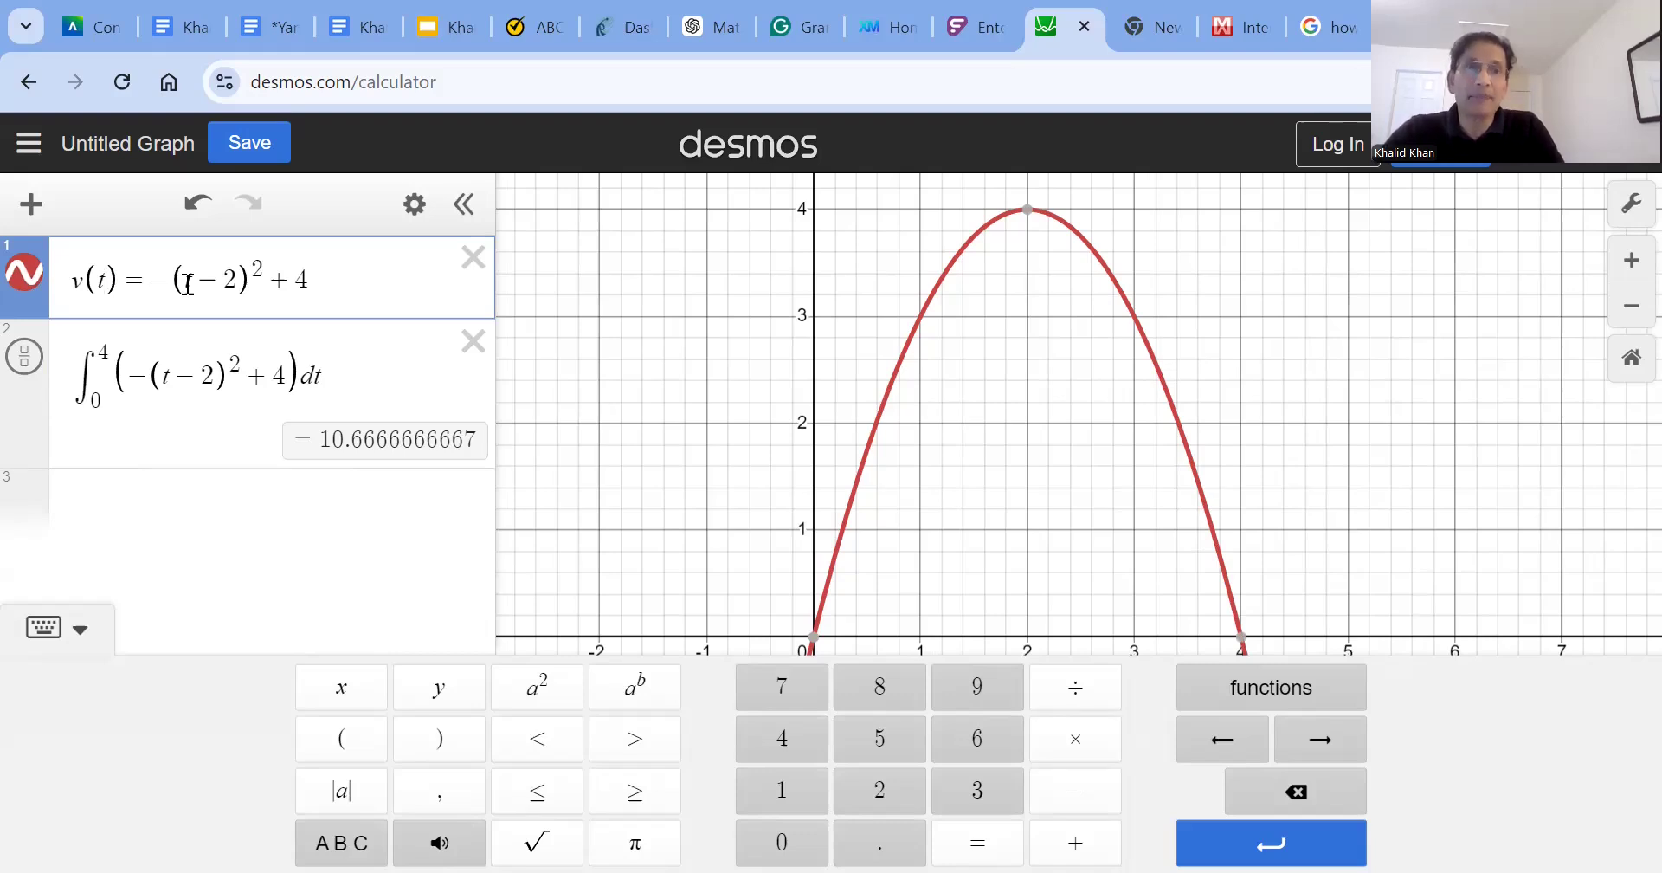
click(171, 524)
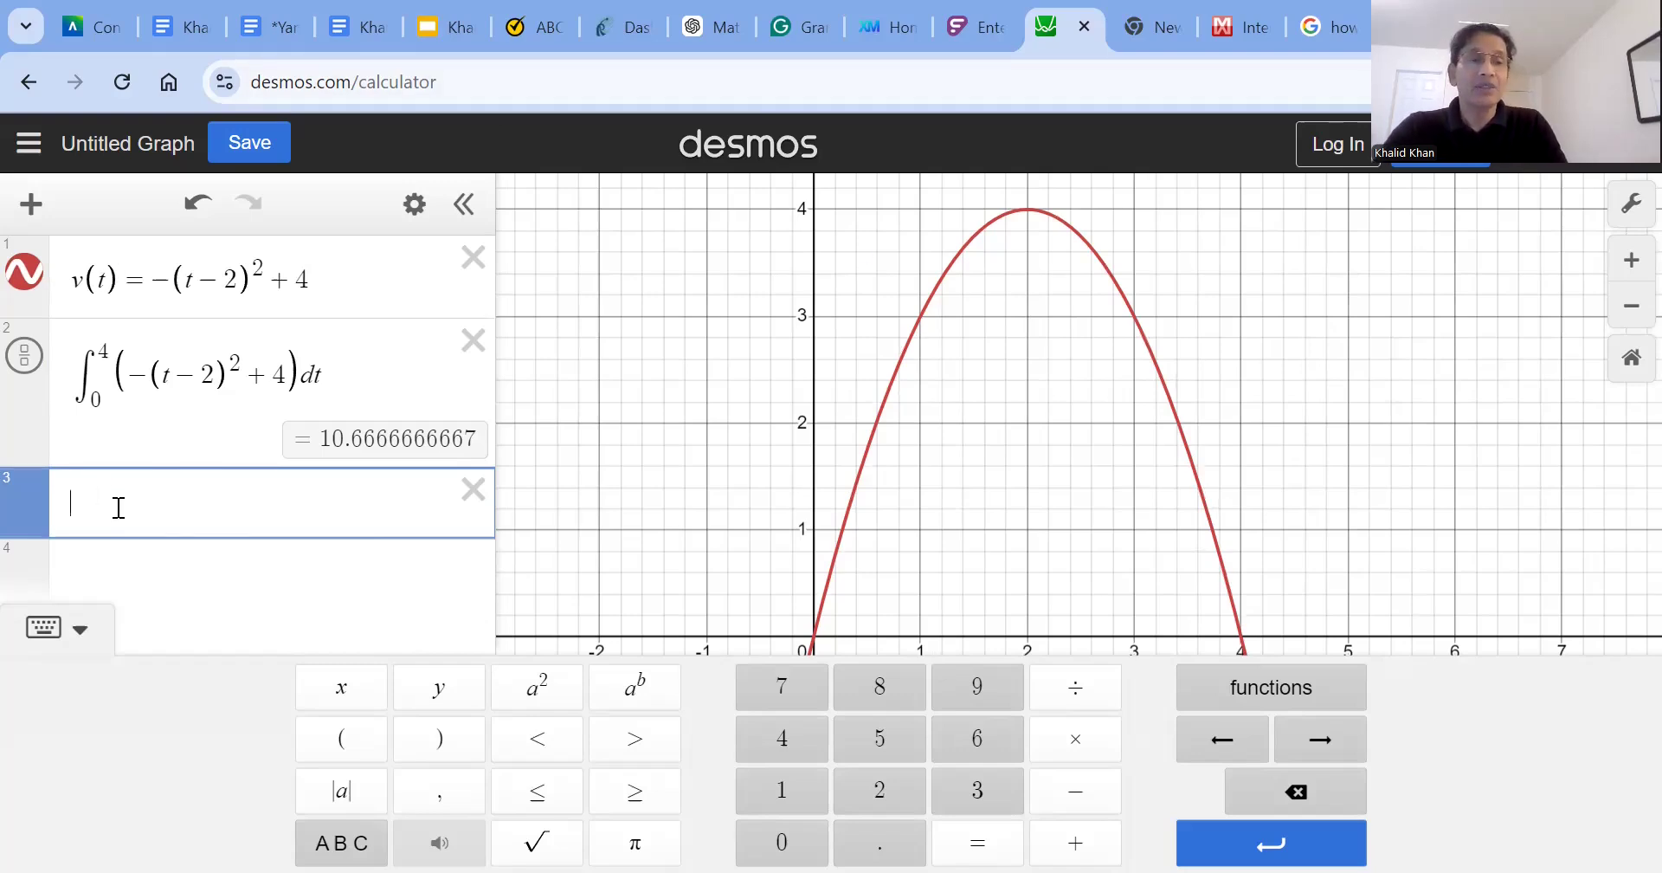
text(v'()
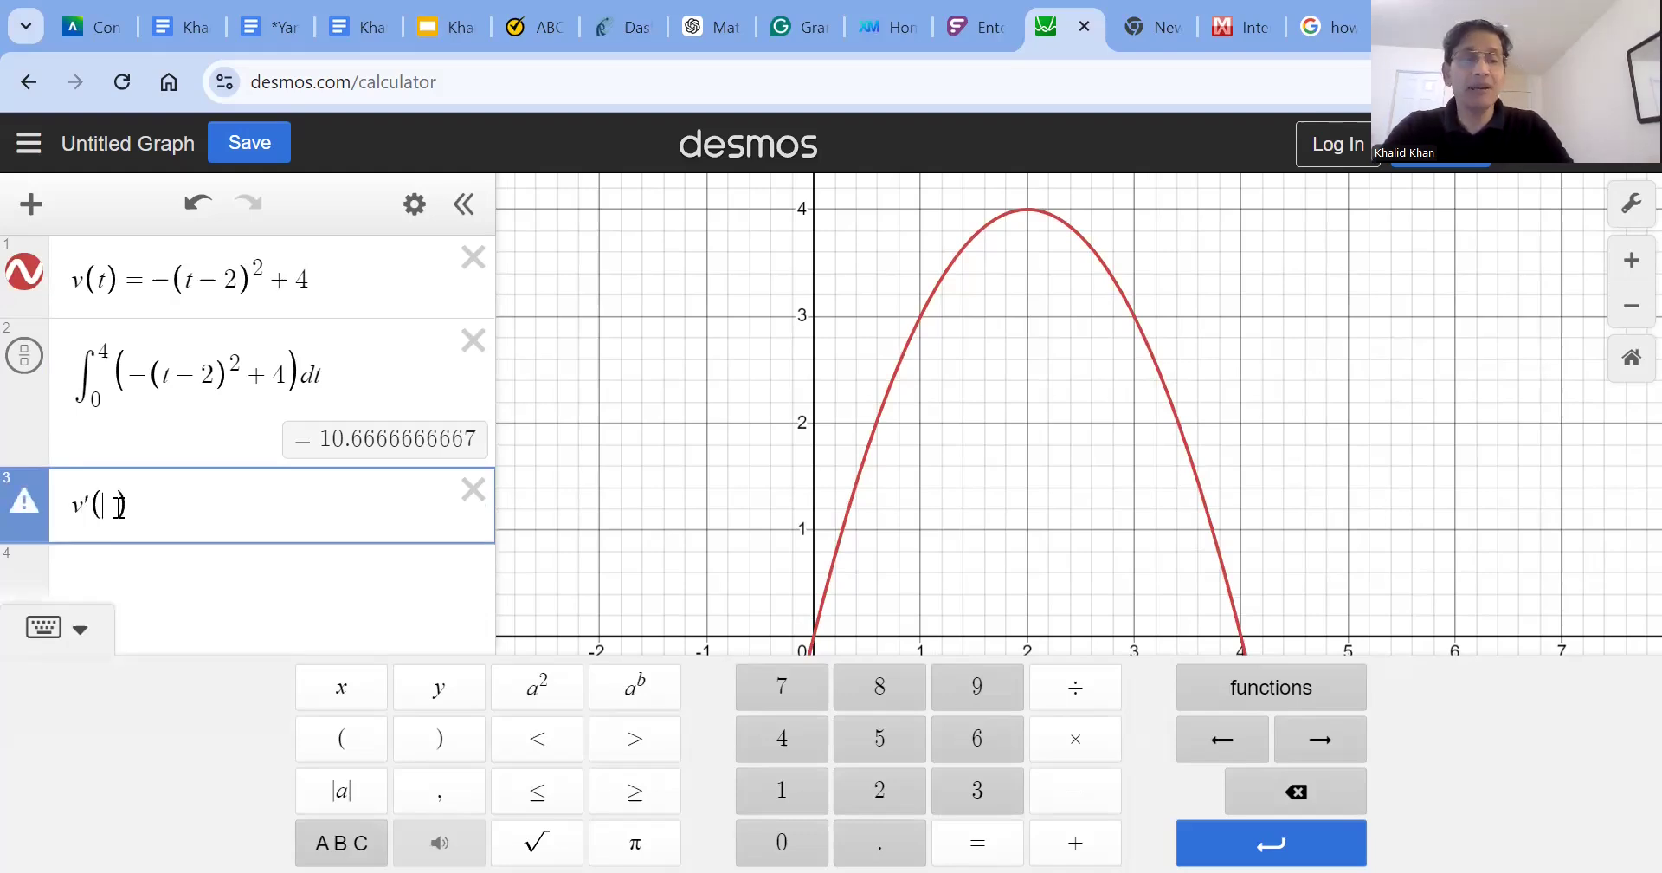
text(1)
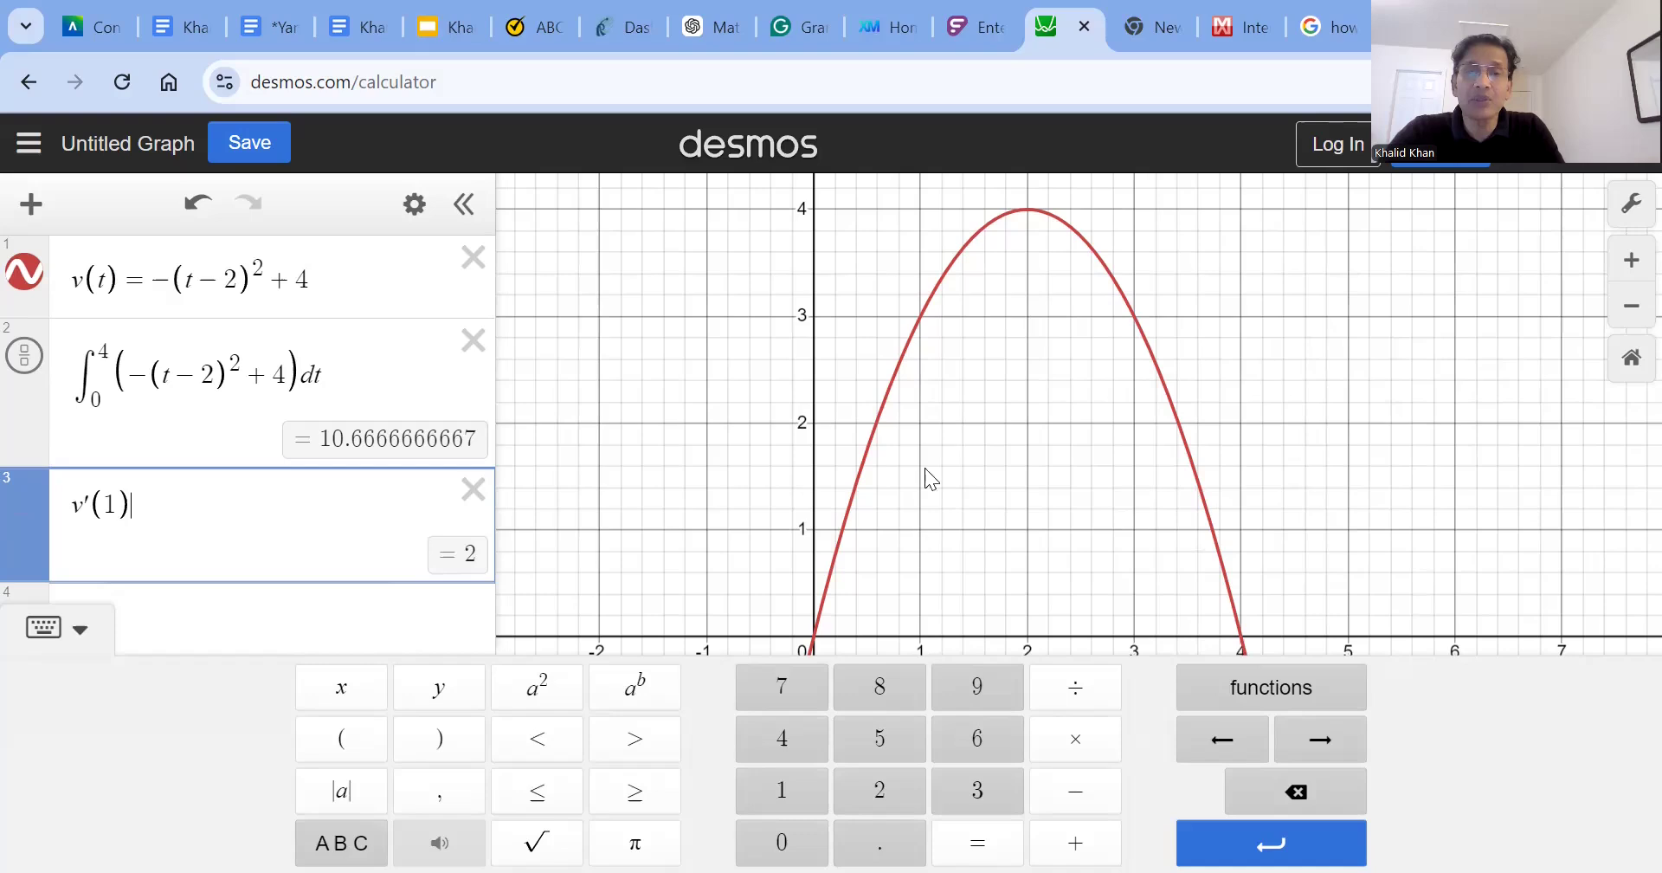
click(919, 313)
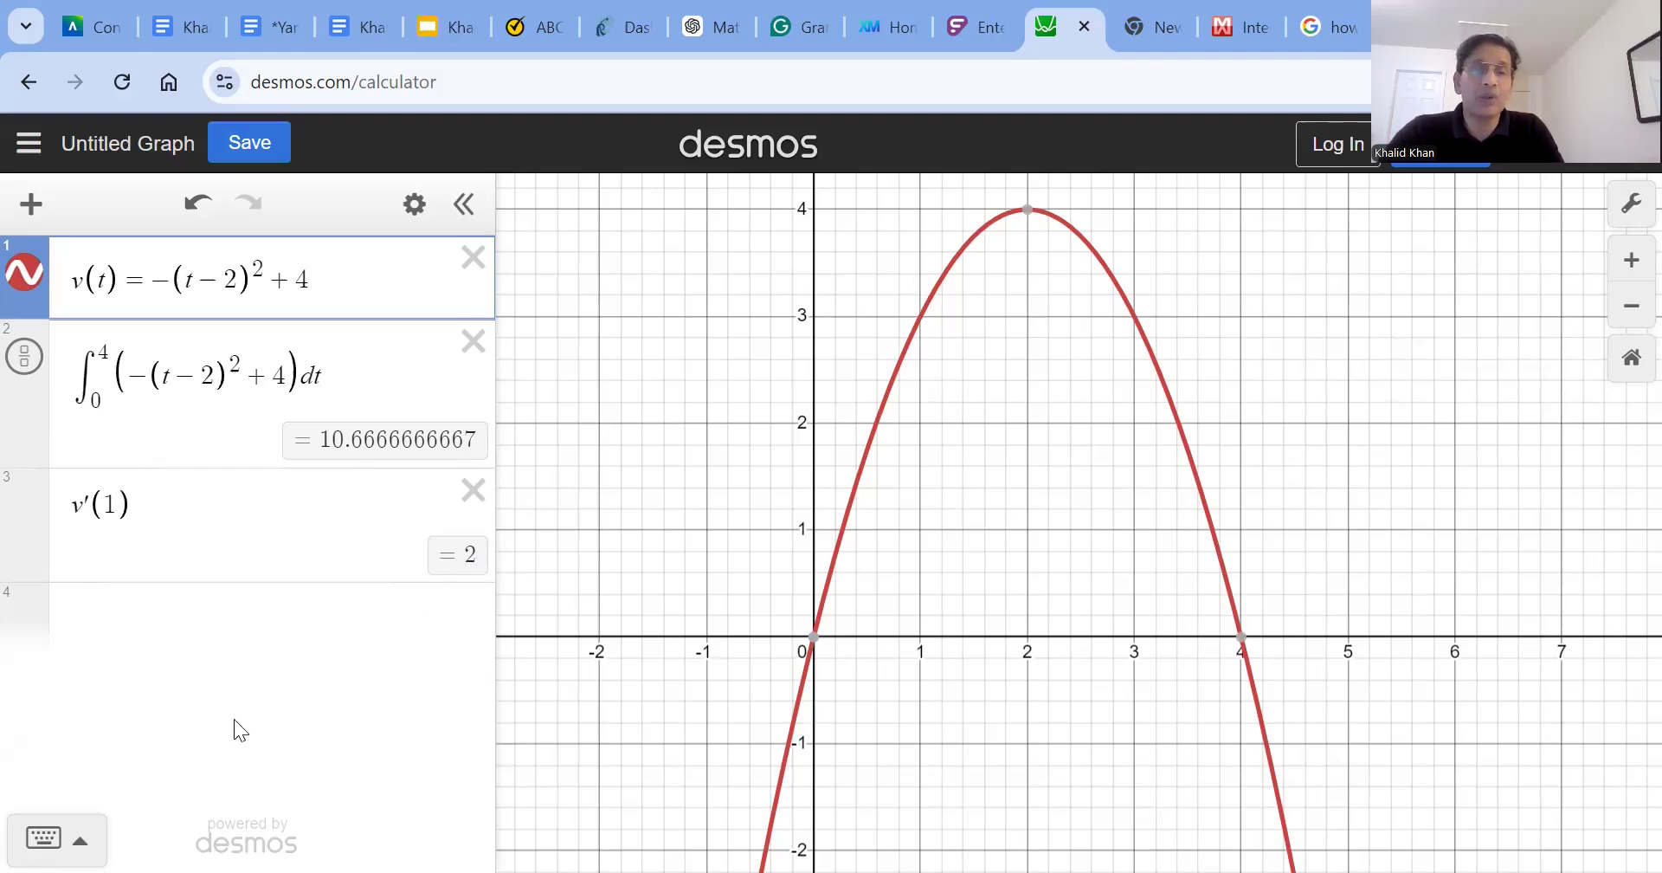
Step: Evaluate the derivative v'(2) in the fourth expression line and point out the curve's vertex
click(180, 638)
text(v)
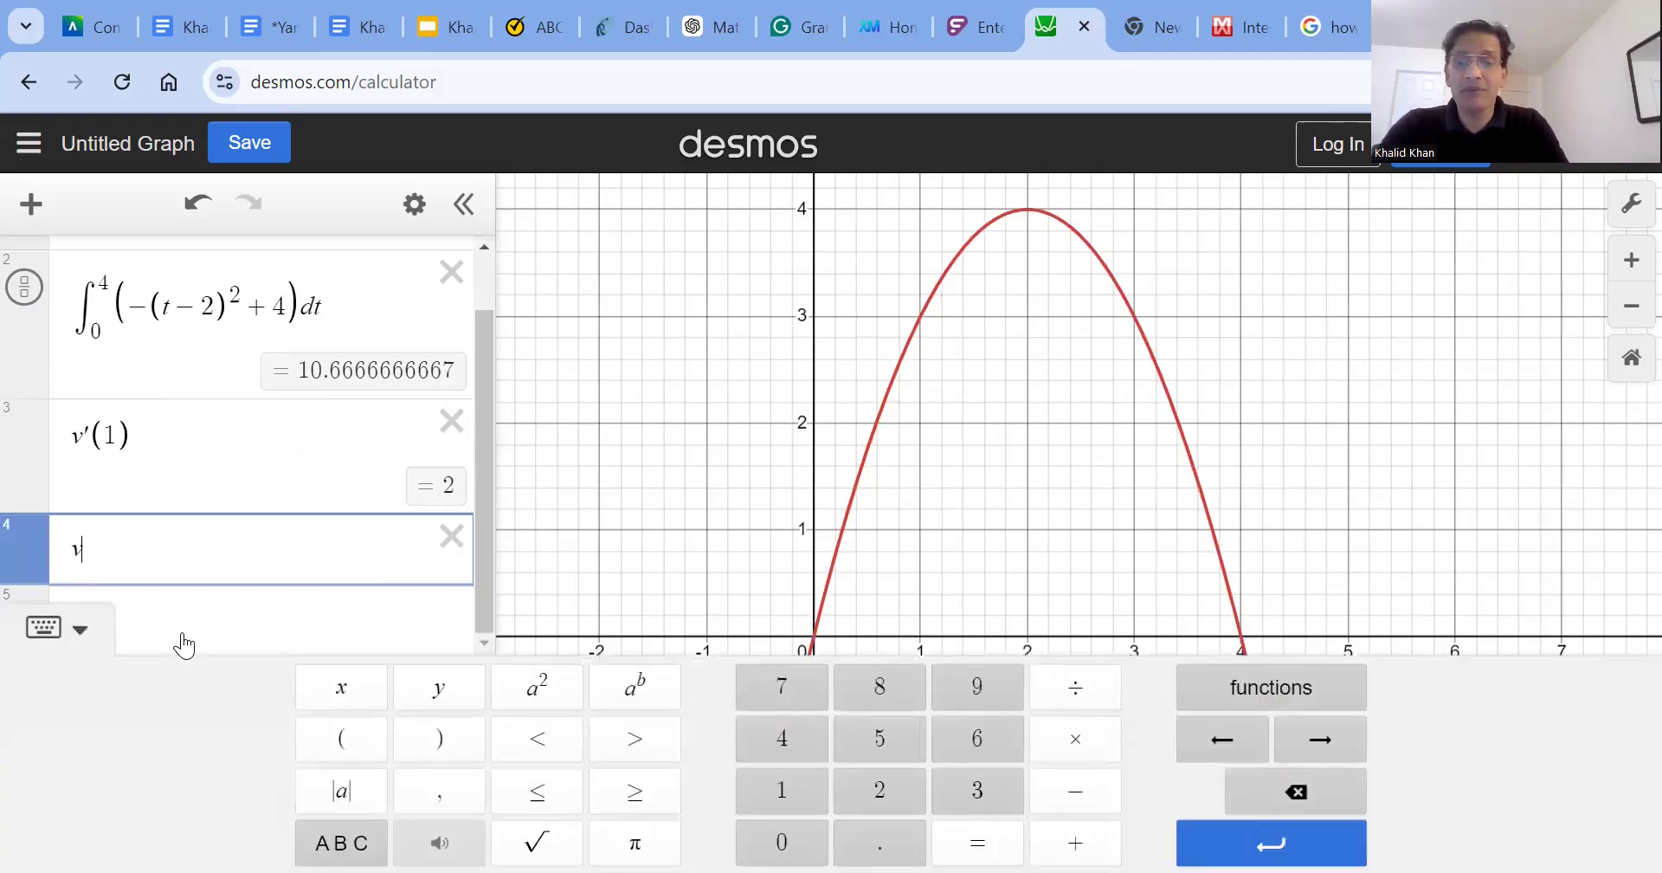
text('(2))
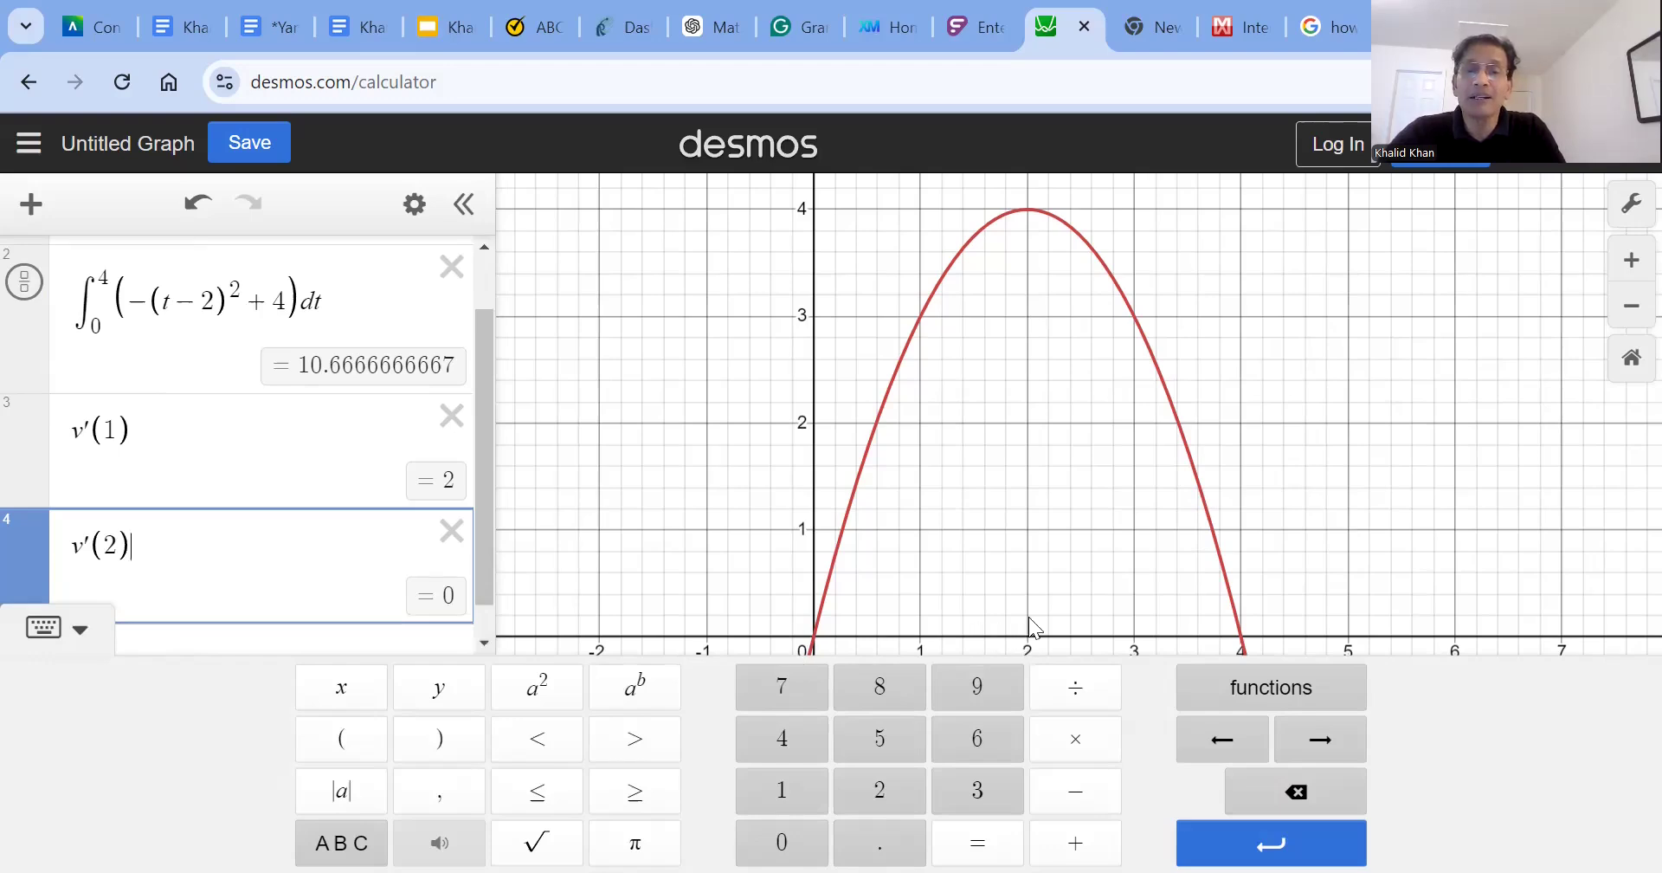
click(1029, 207)
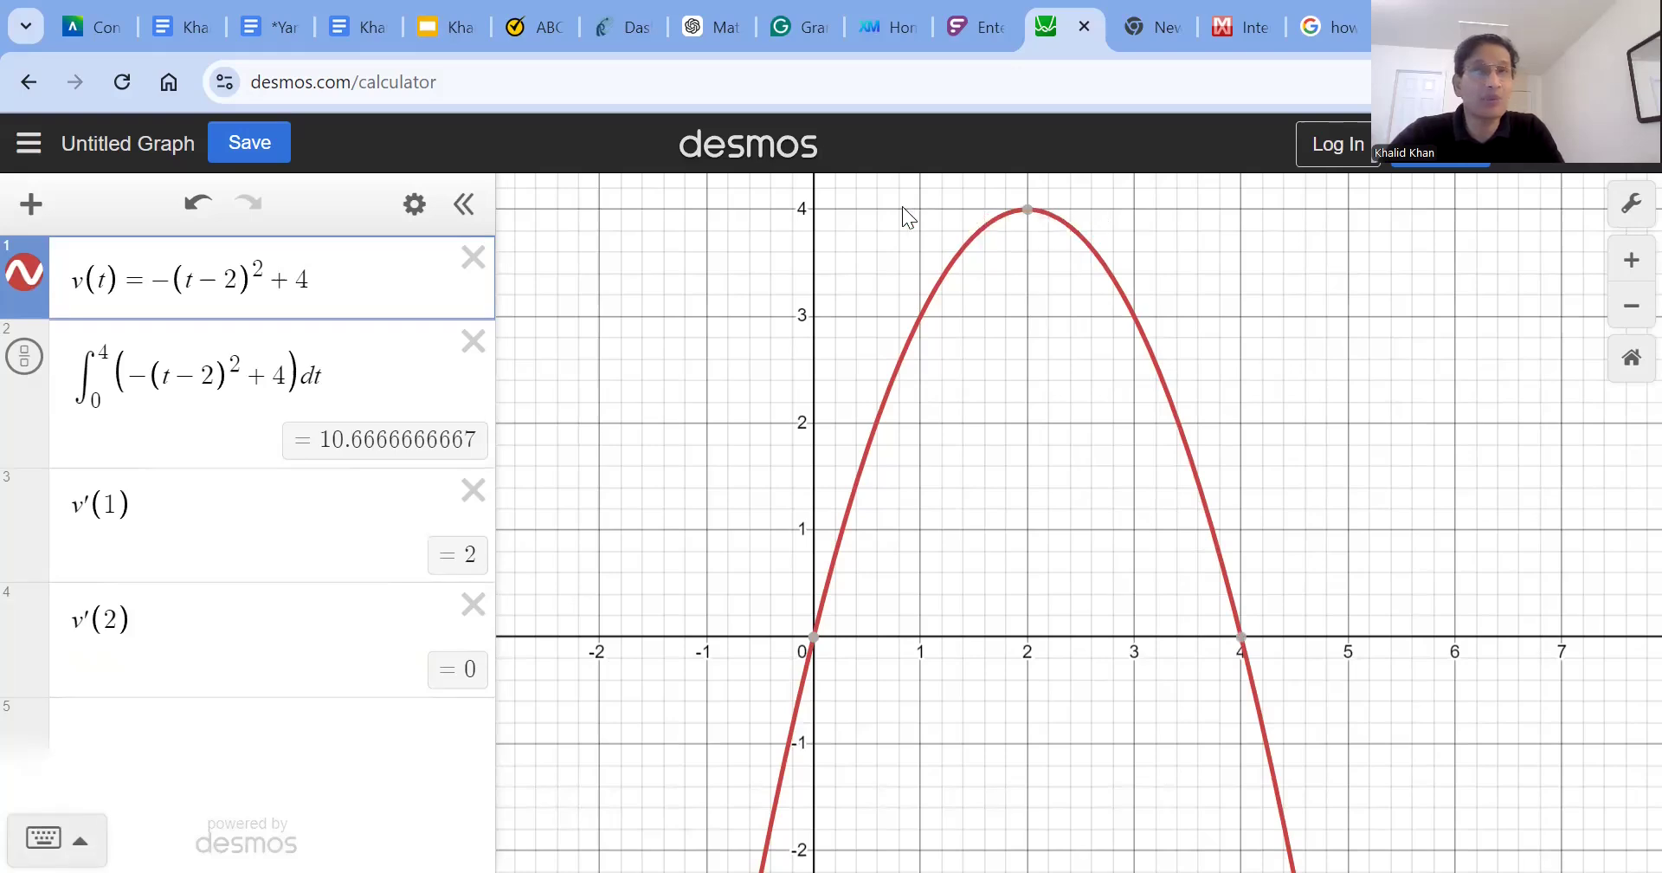
Step: Evaluate the derivatives v'(3) and v'(4) in two new expression lines
click(250, 725)
text(v)
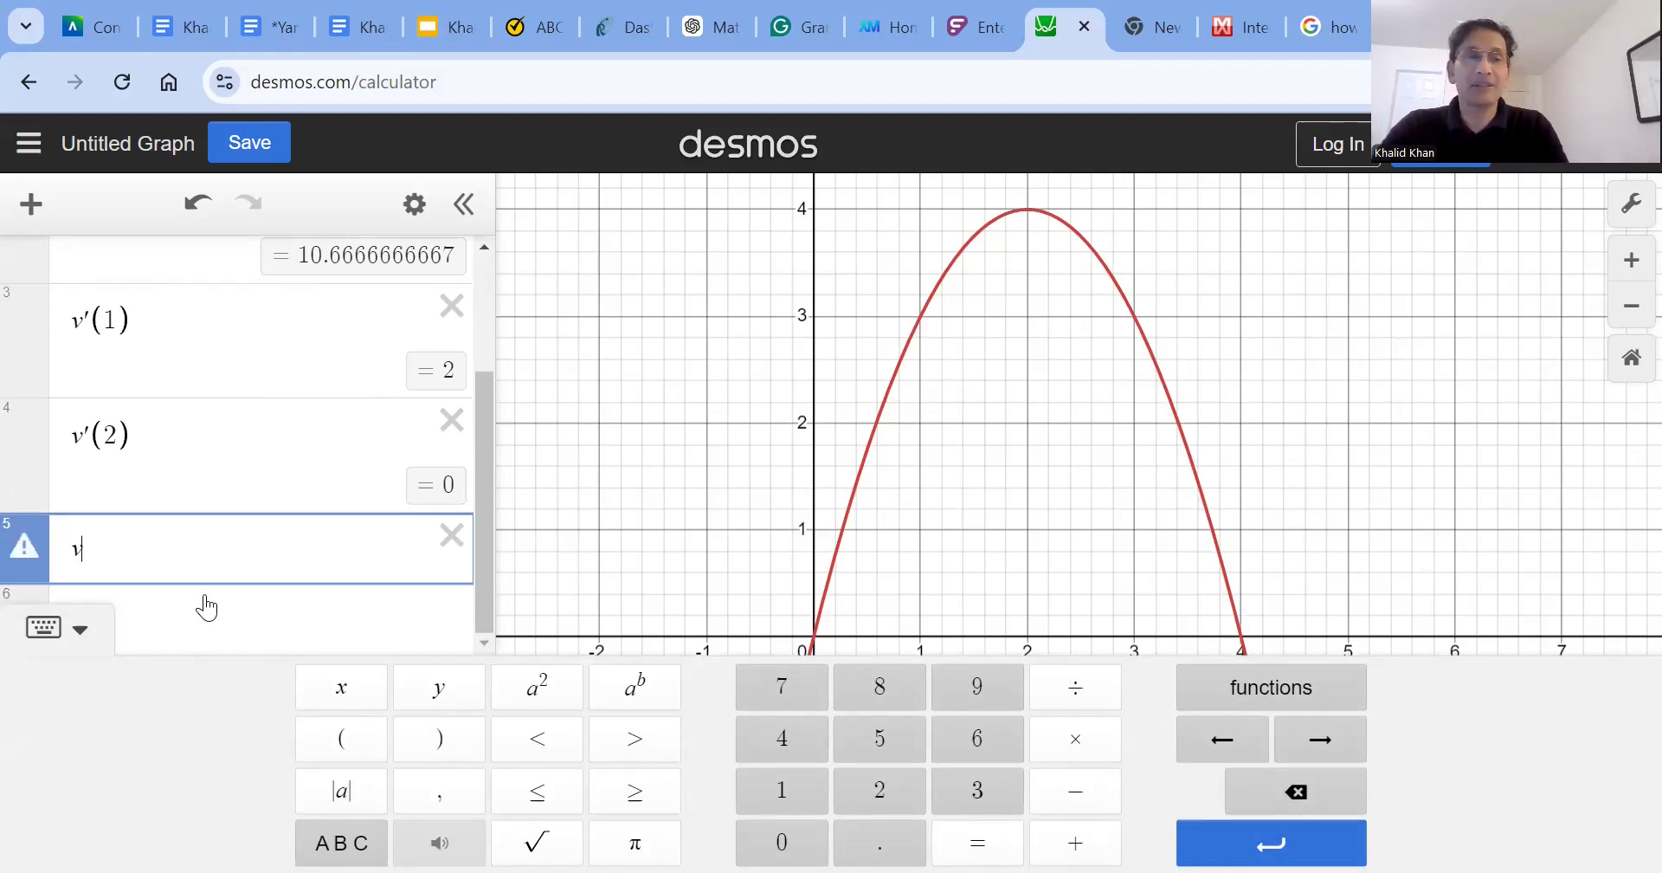
text('(3)
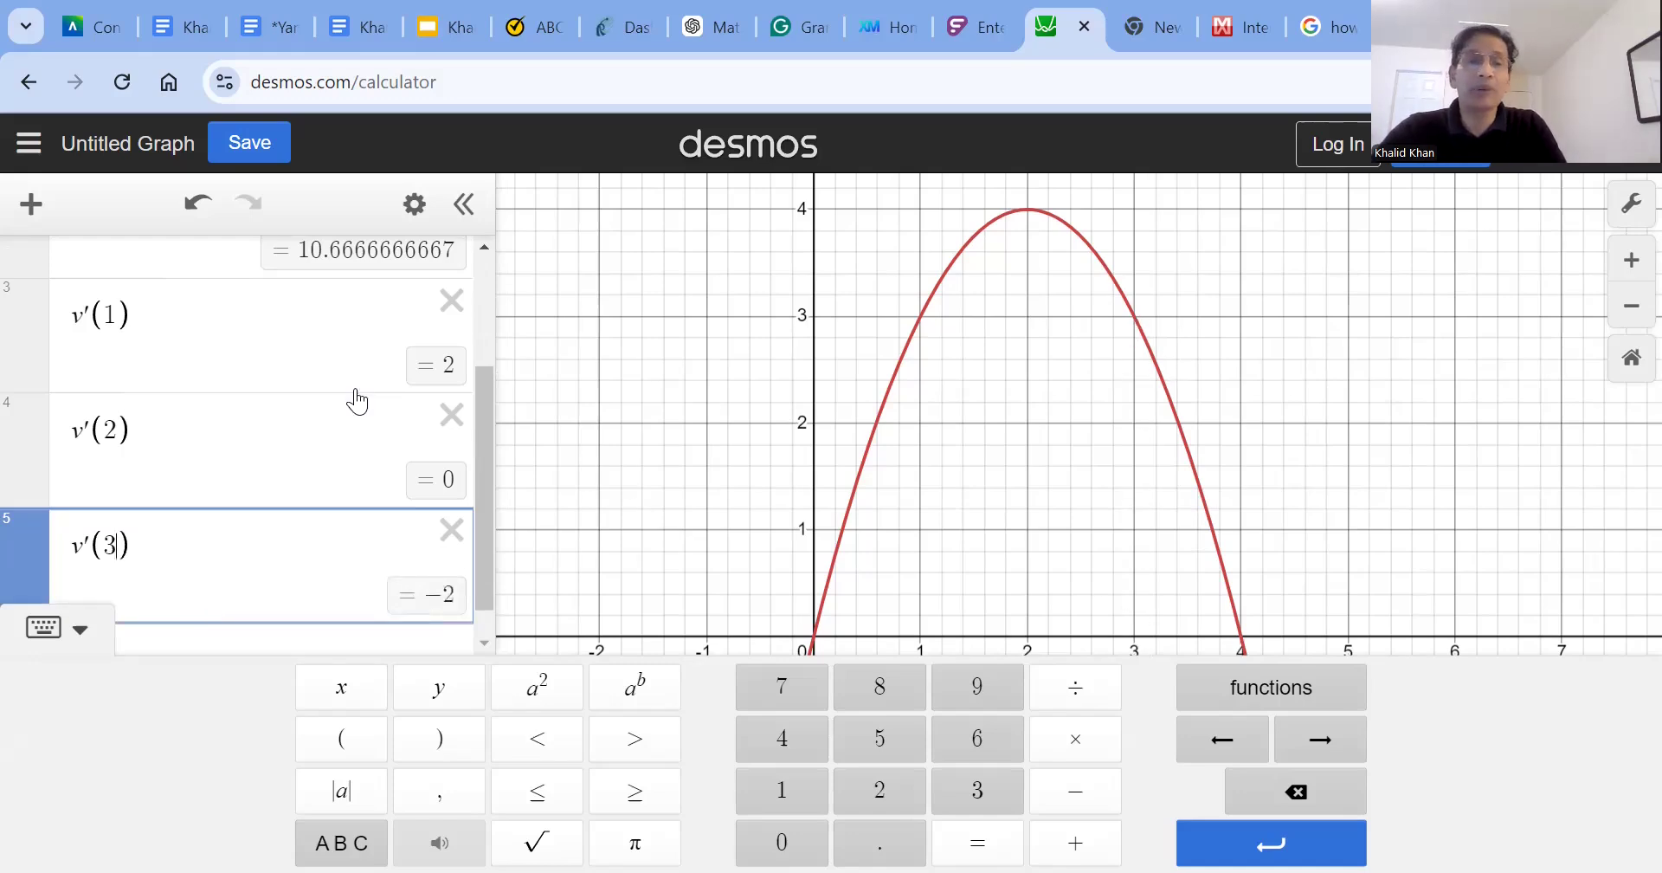
scroll(263, 535, down, 1)
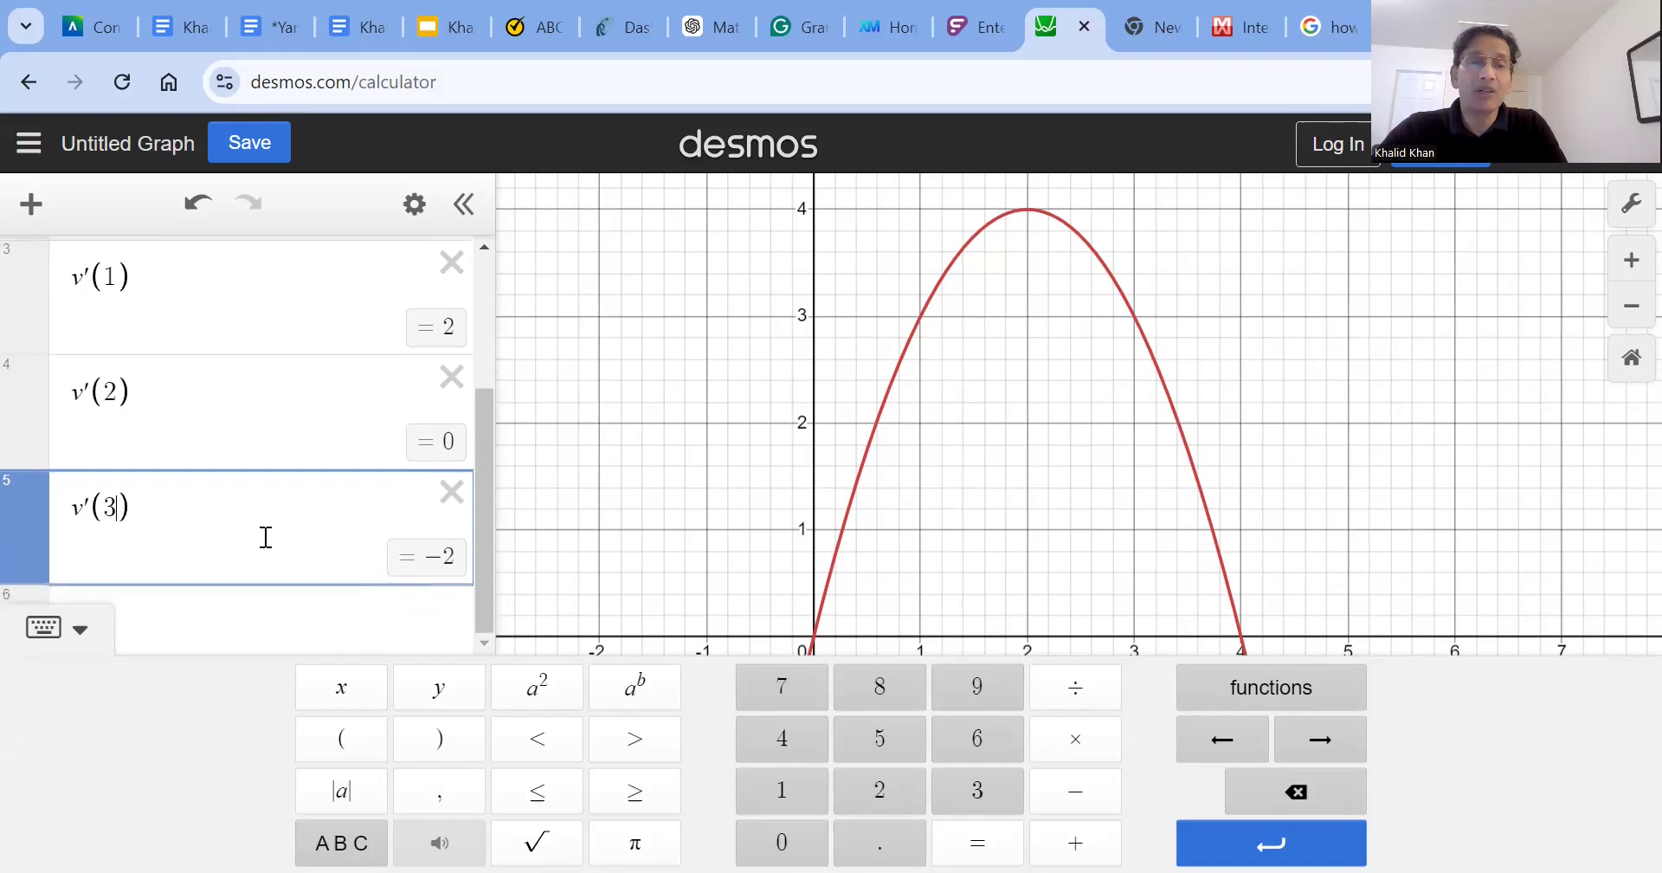
click(204, 620)
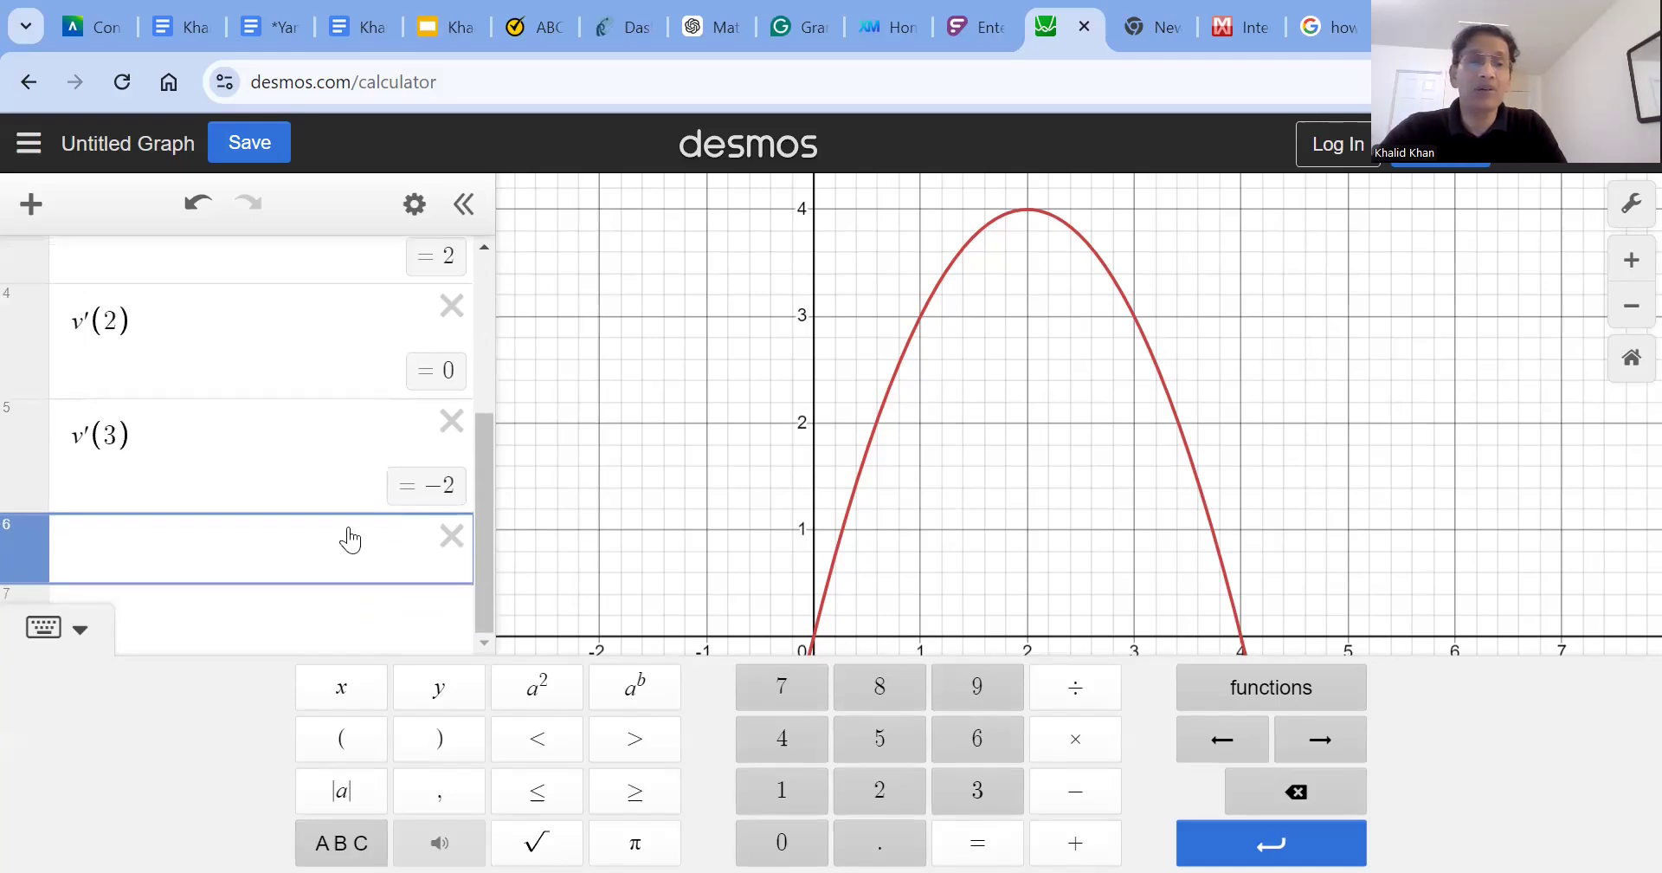
text(v'(4)
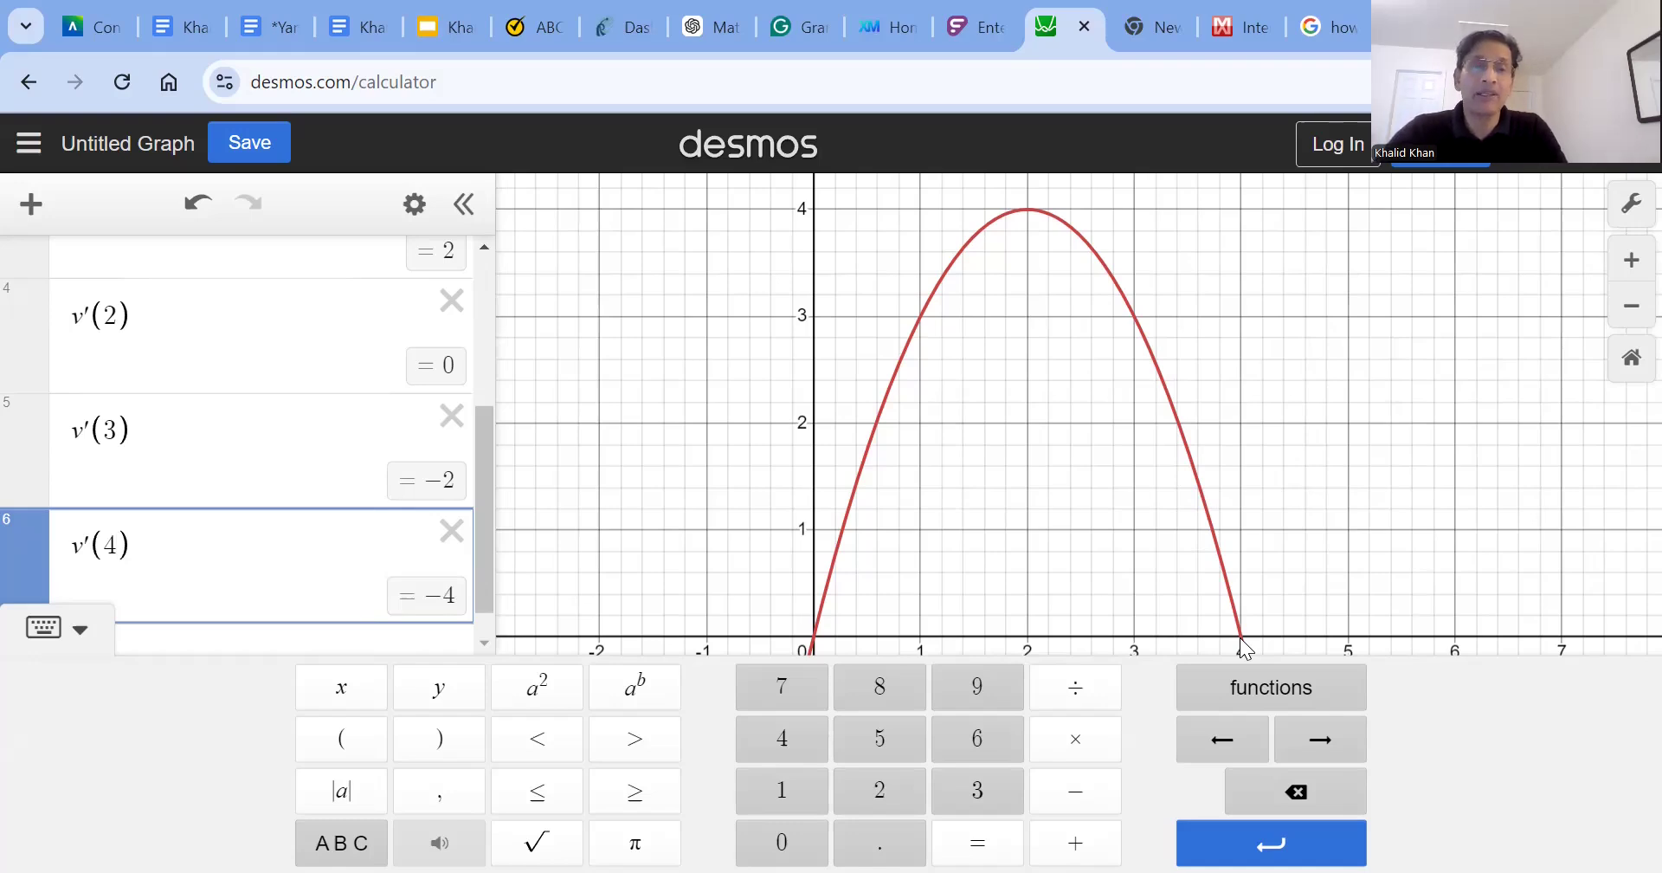
Step: Highlight the v(t) equation and the dt term of the integral to review them
scroll(438, 493, up, 4)
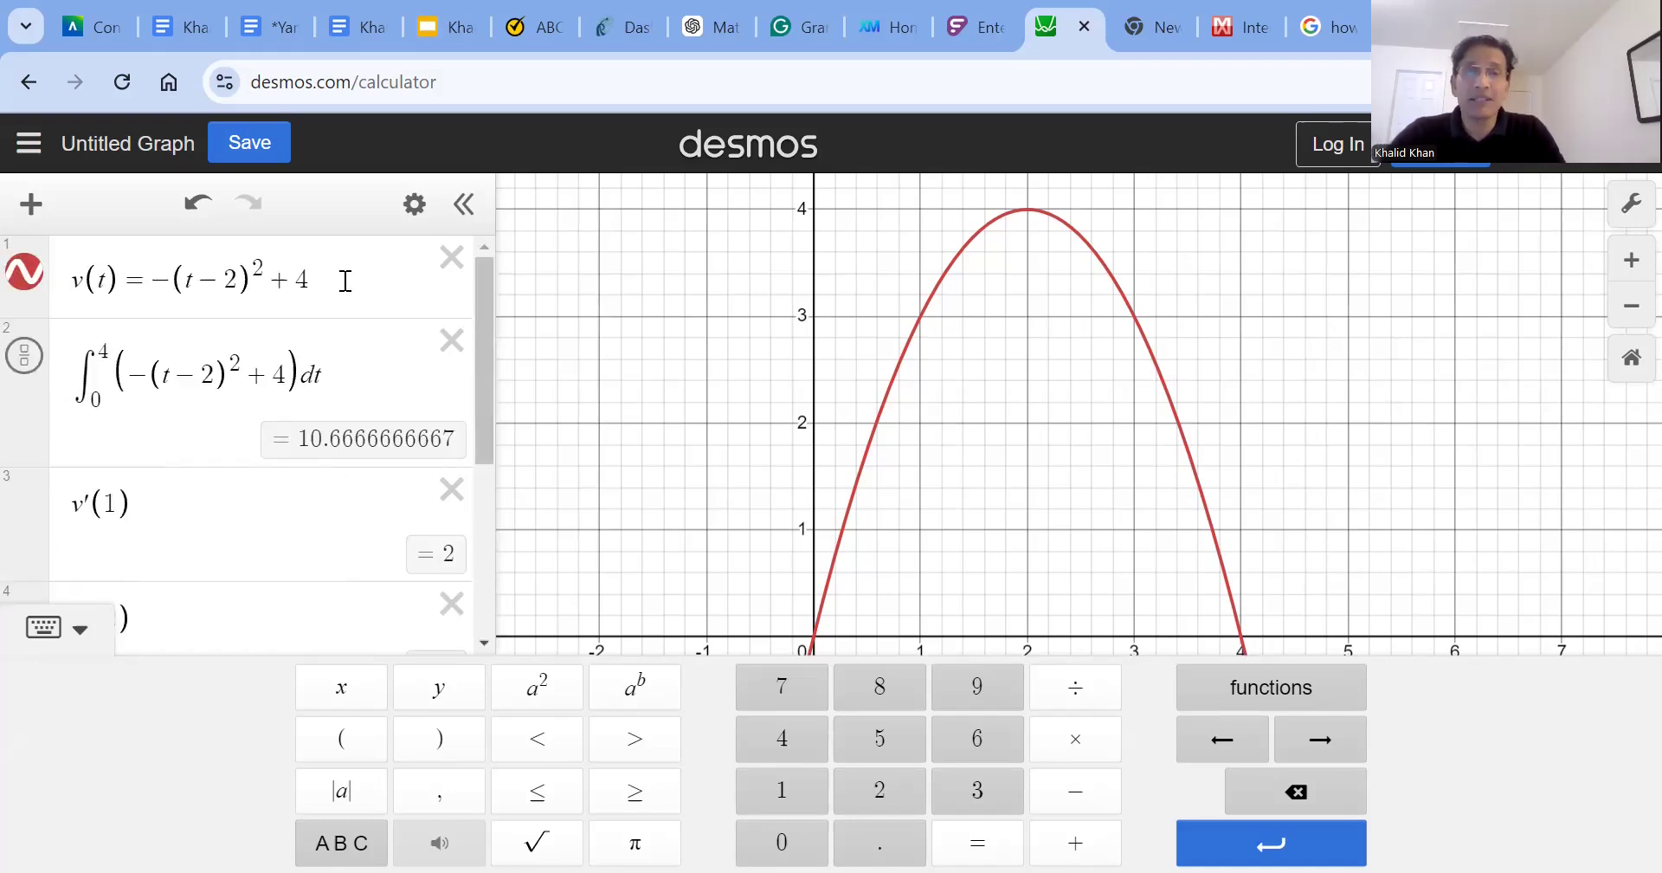
drag(355, 280, 46, 275)
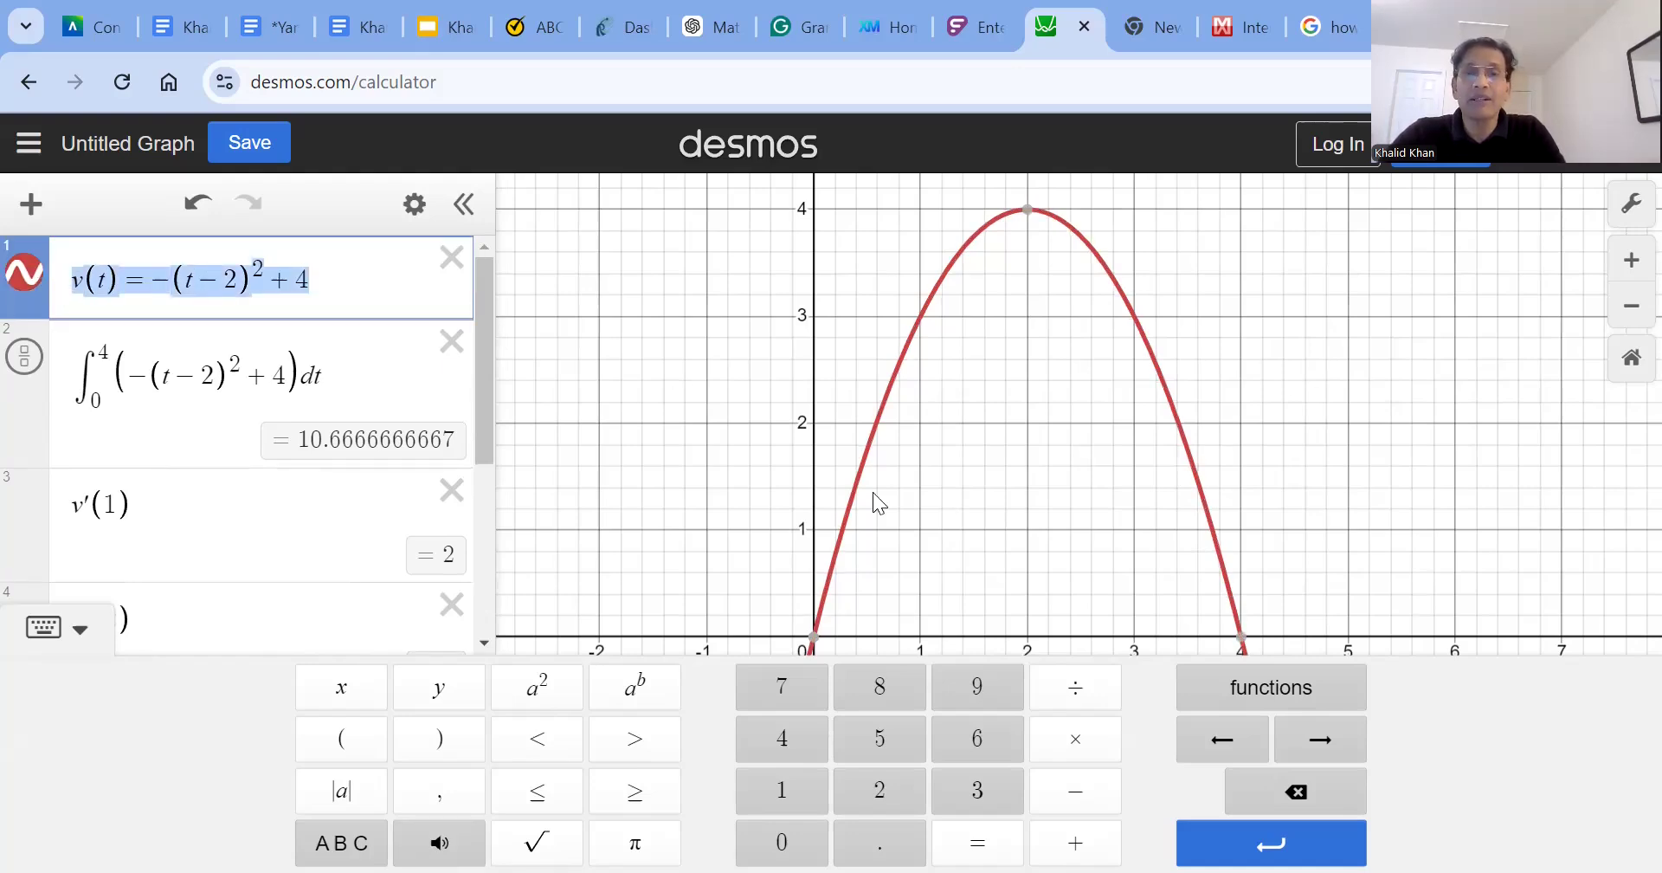
click(331, 279)
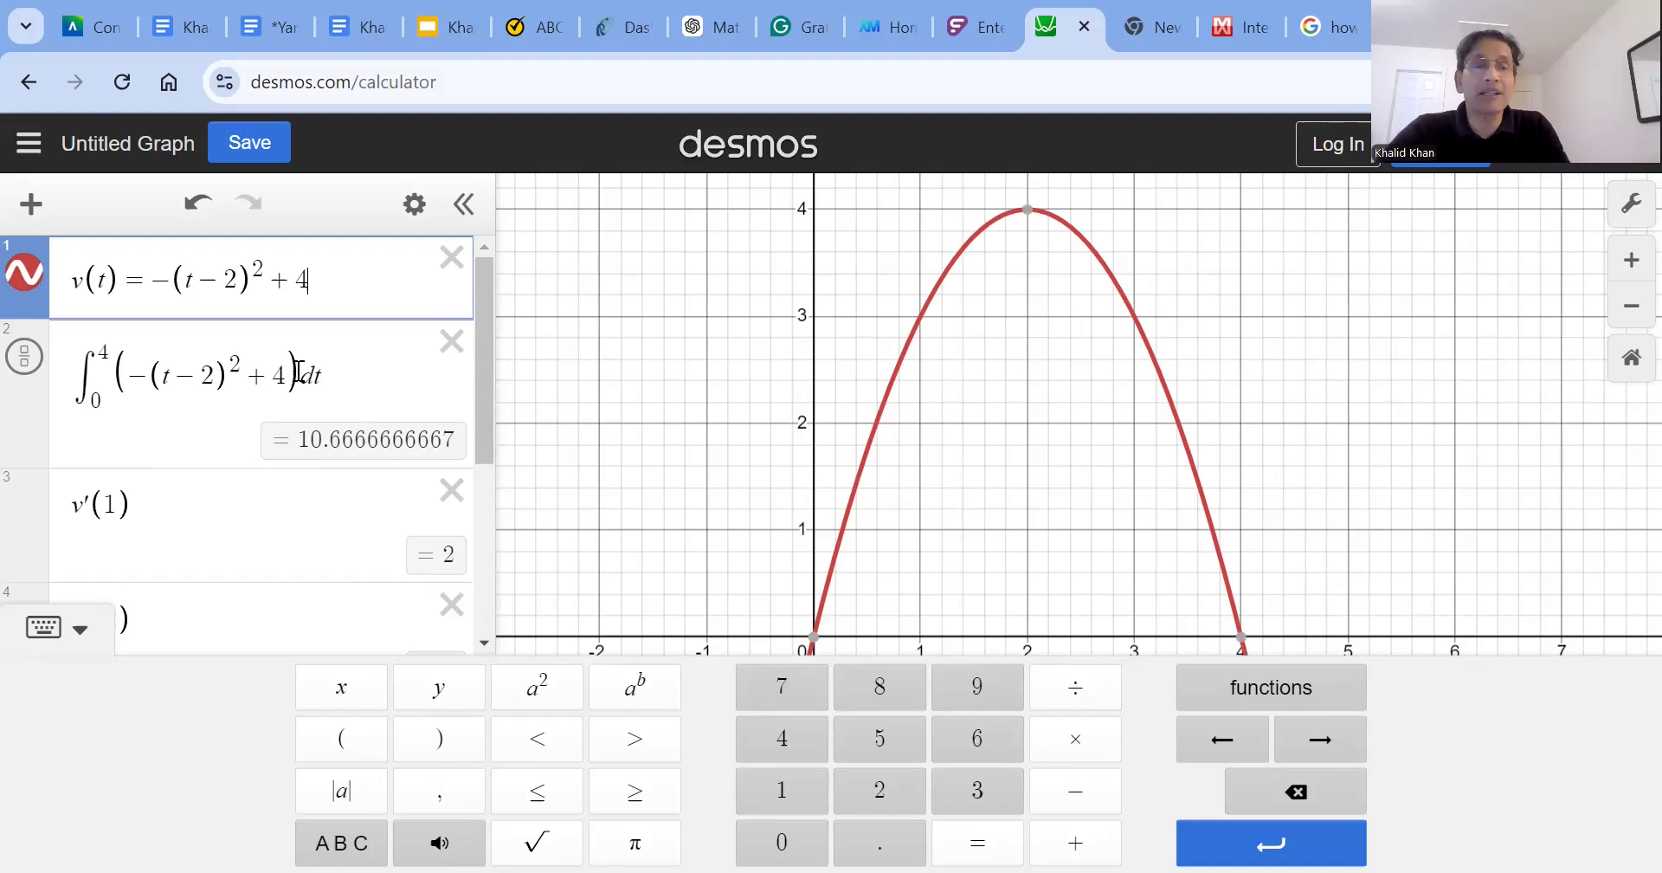
drag(298, 372, 322, 374)
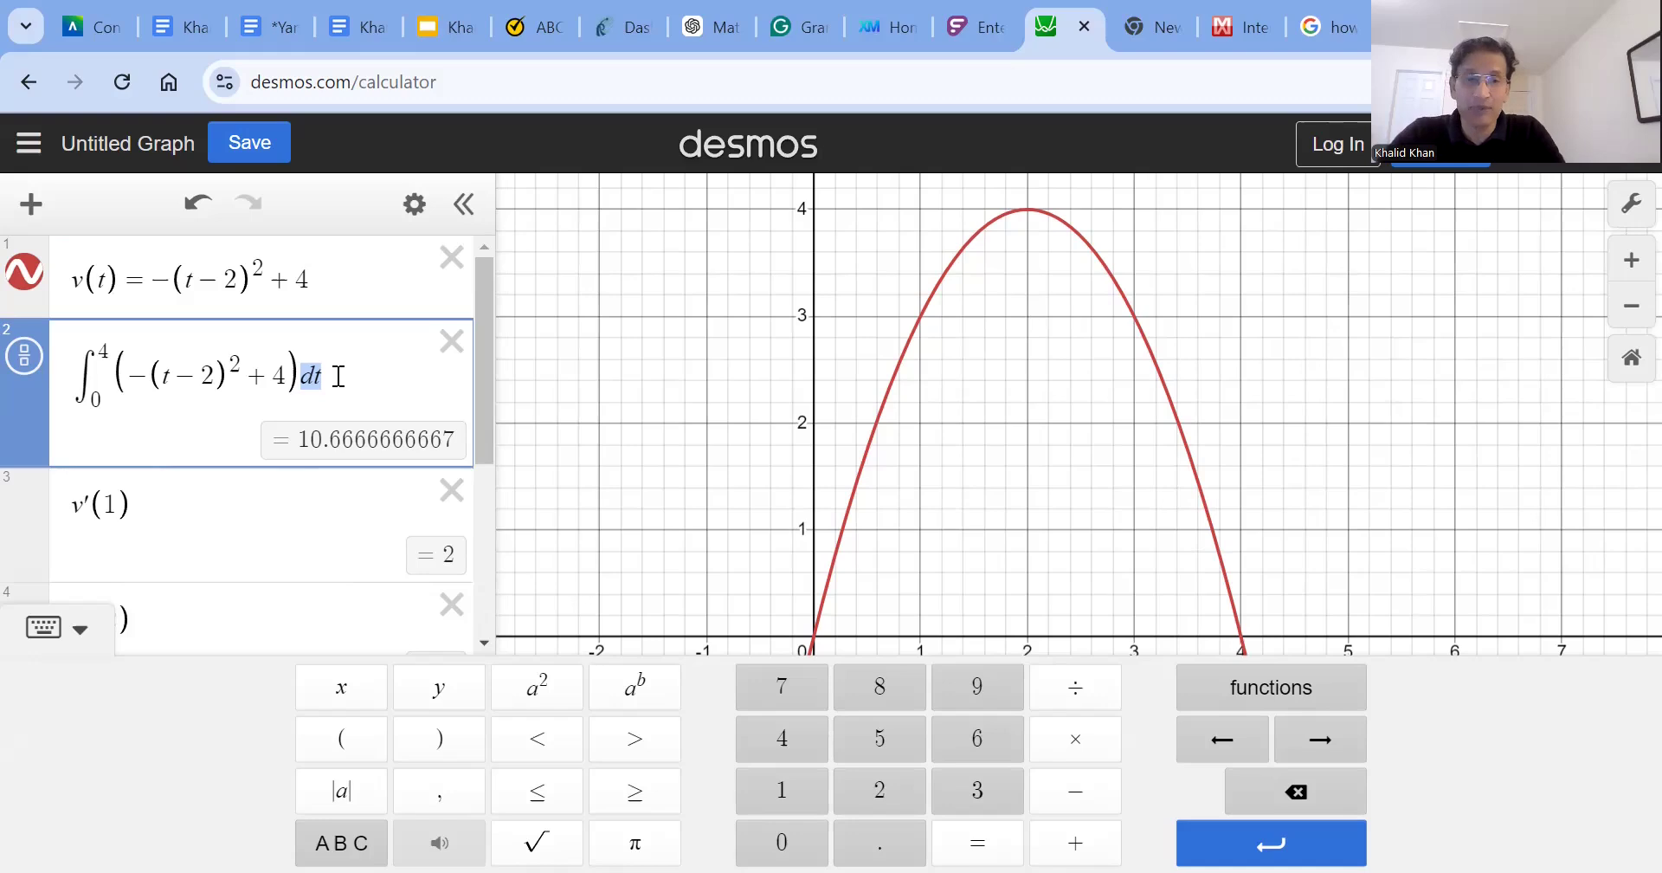
Step: Highlight the integrand (−(t−2)²+4) in the integral expression to review it, and clear the highlight
click(299, 374)
drag(299, 374, 226, 375)
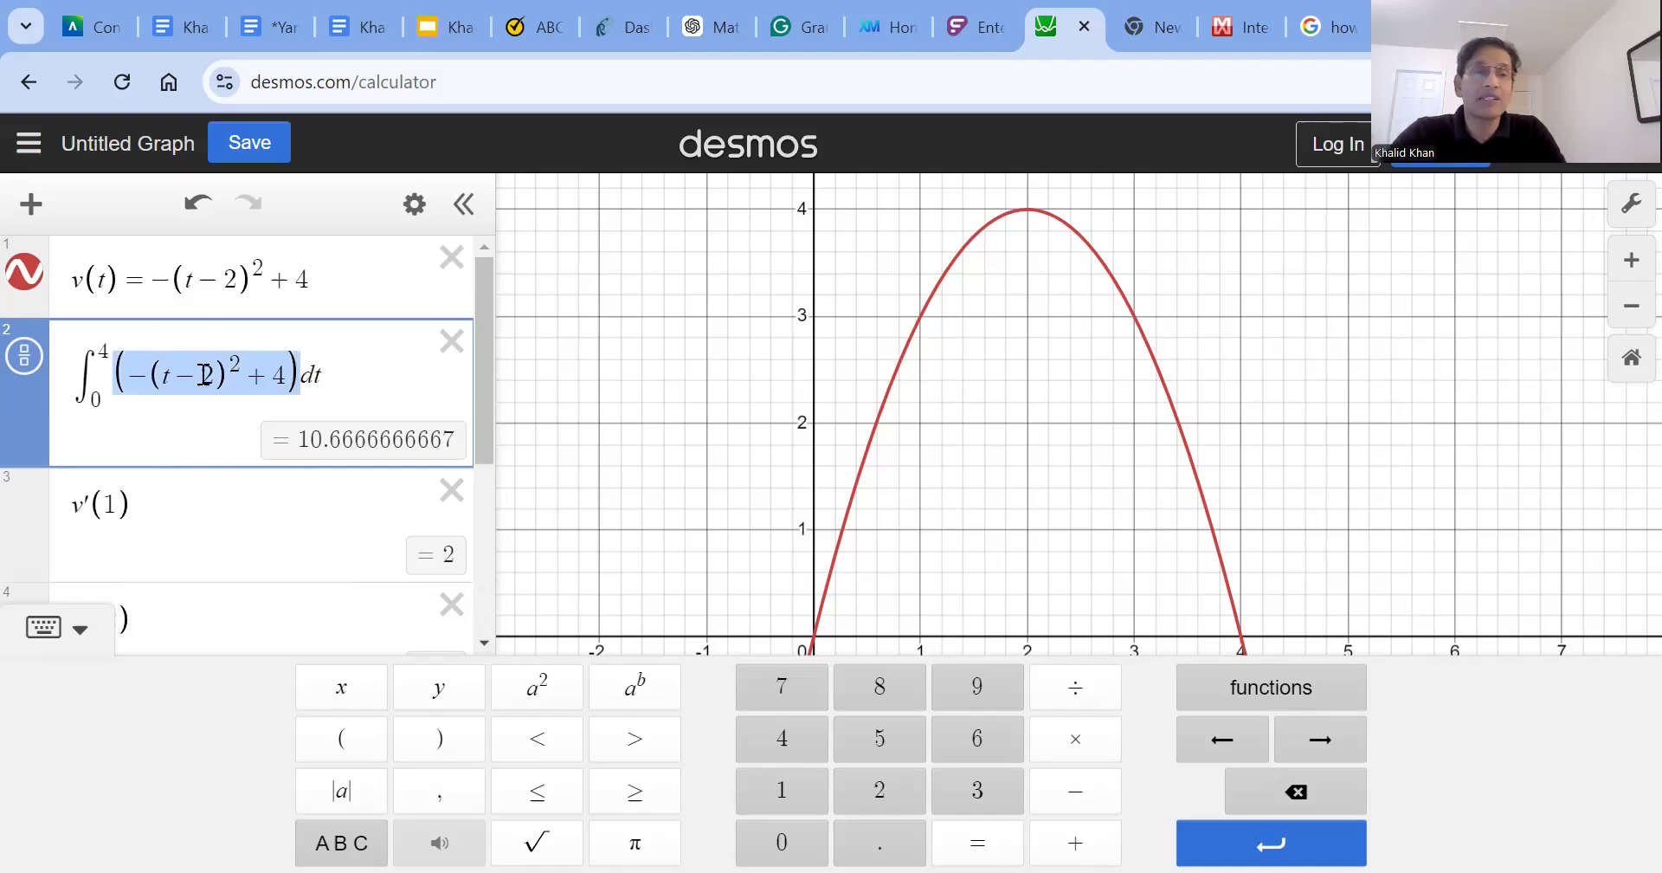
click(303, 374)
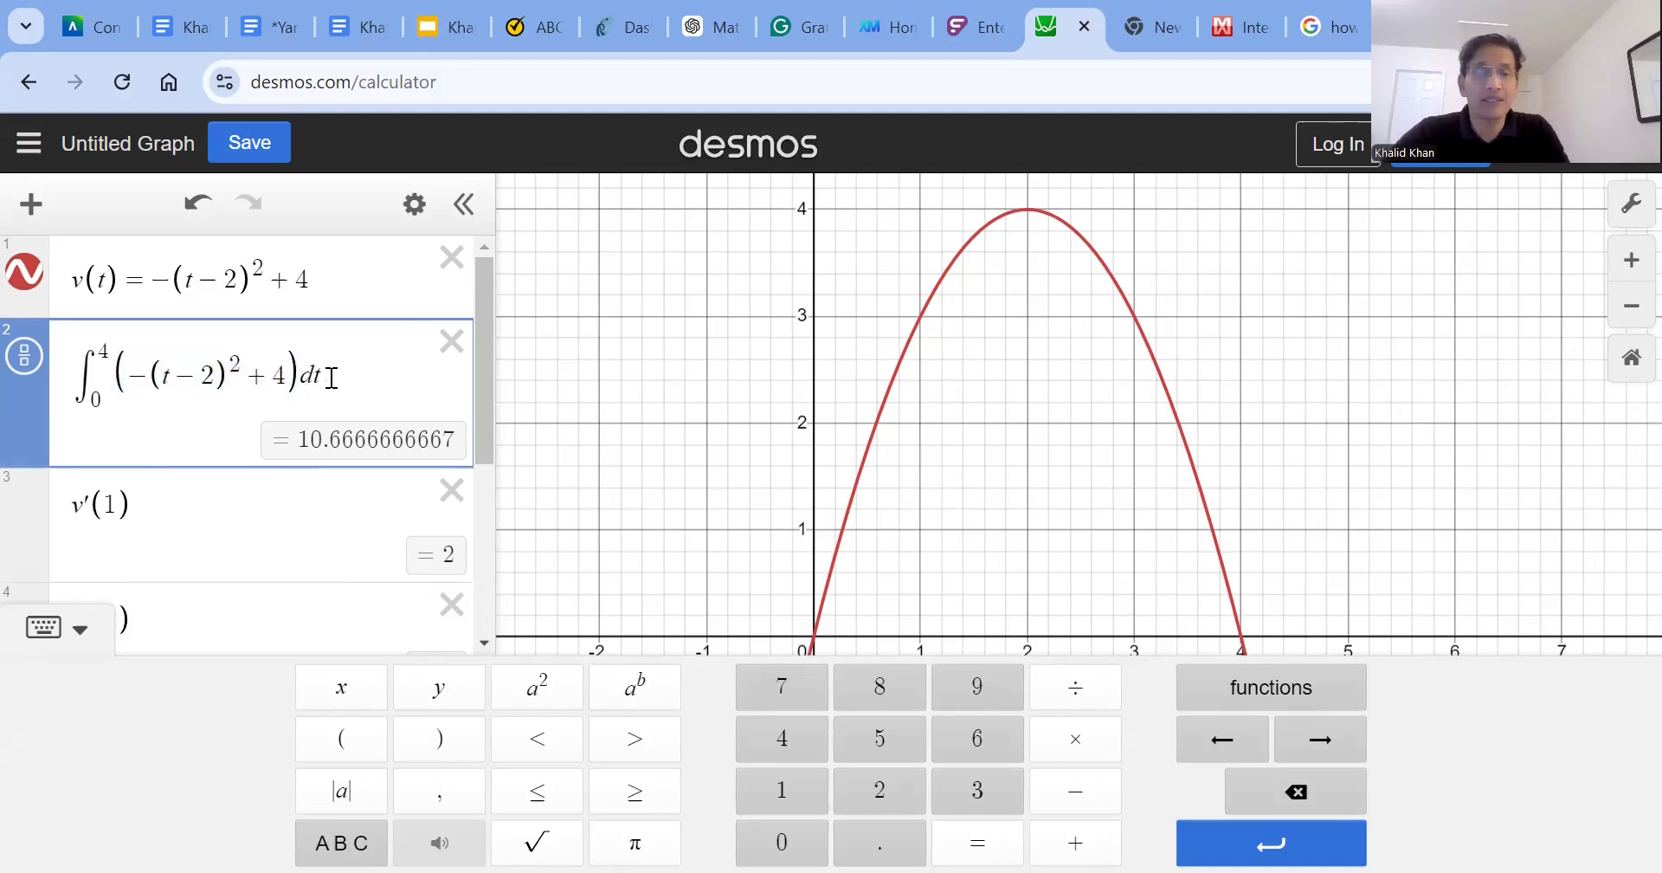
Step: Review the list of derivative expressions and place the cursor in the v'(1) expression
scroll(235, 531, down, 1)
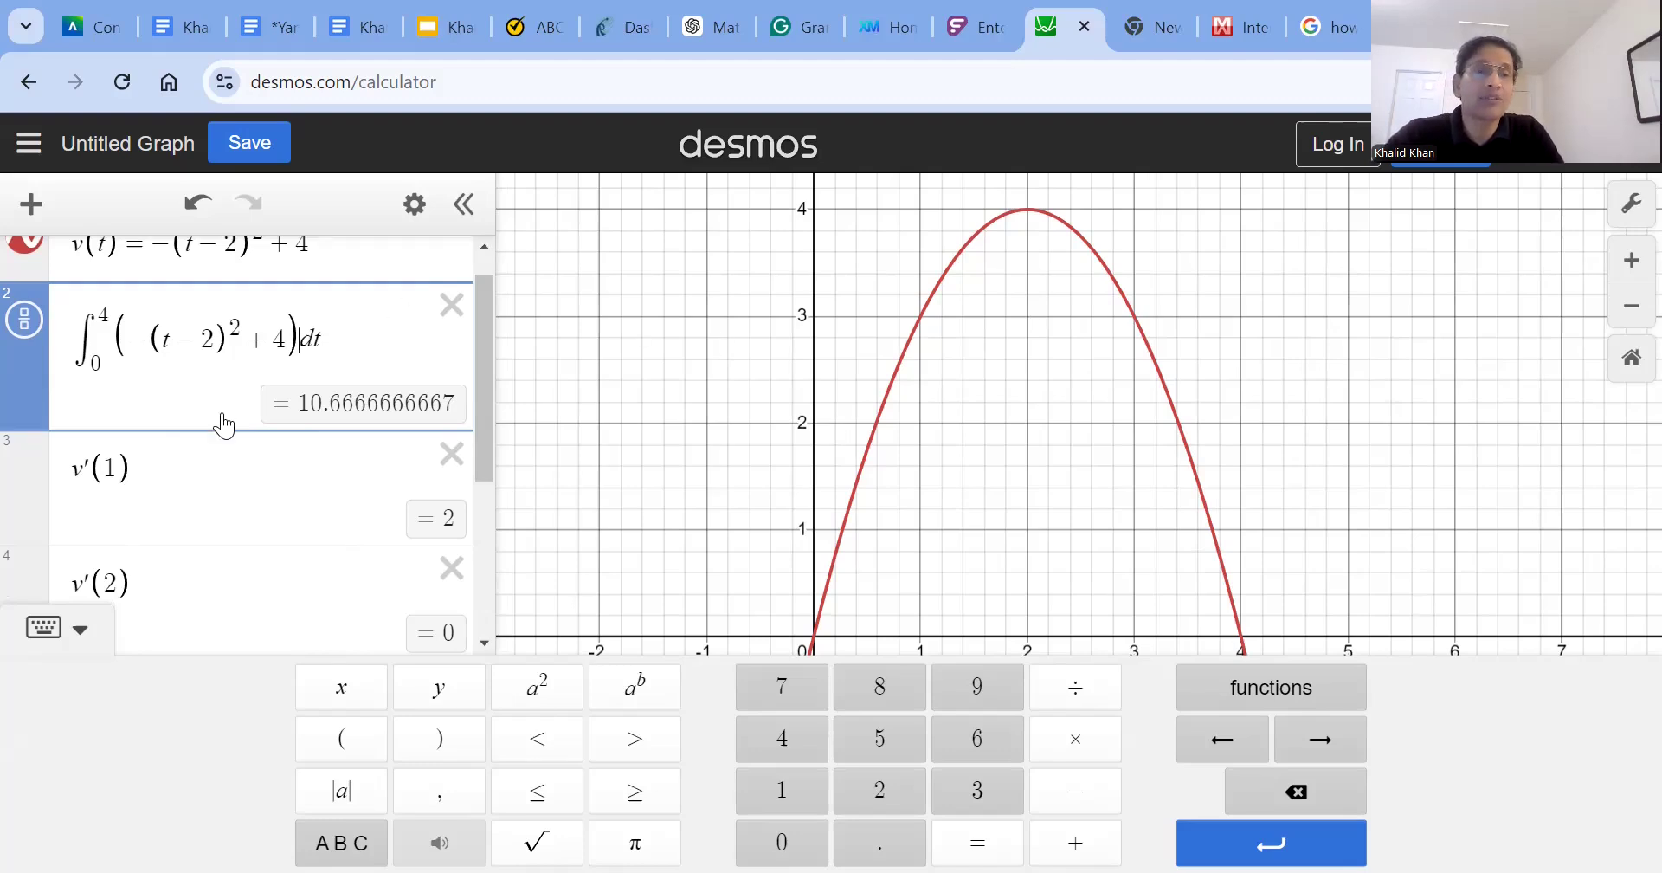
scroll(285, 489, down, 3)
scroll(289, 496, up, 4)
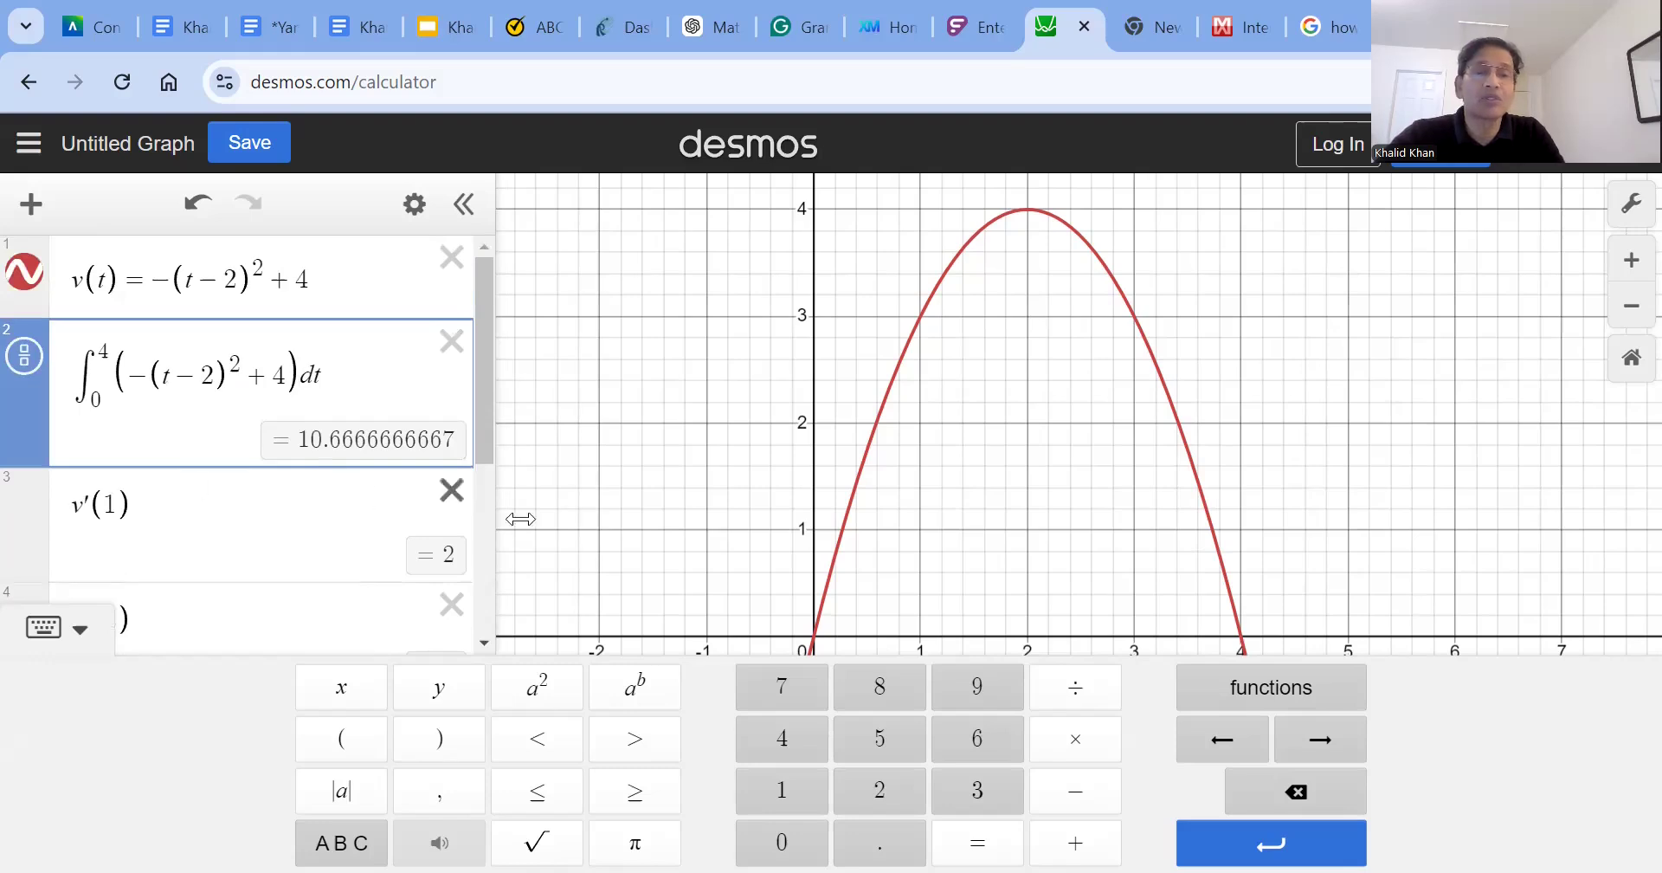
click(94, 504)
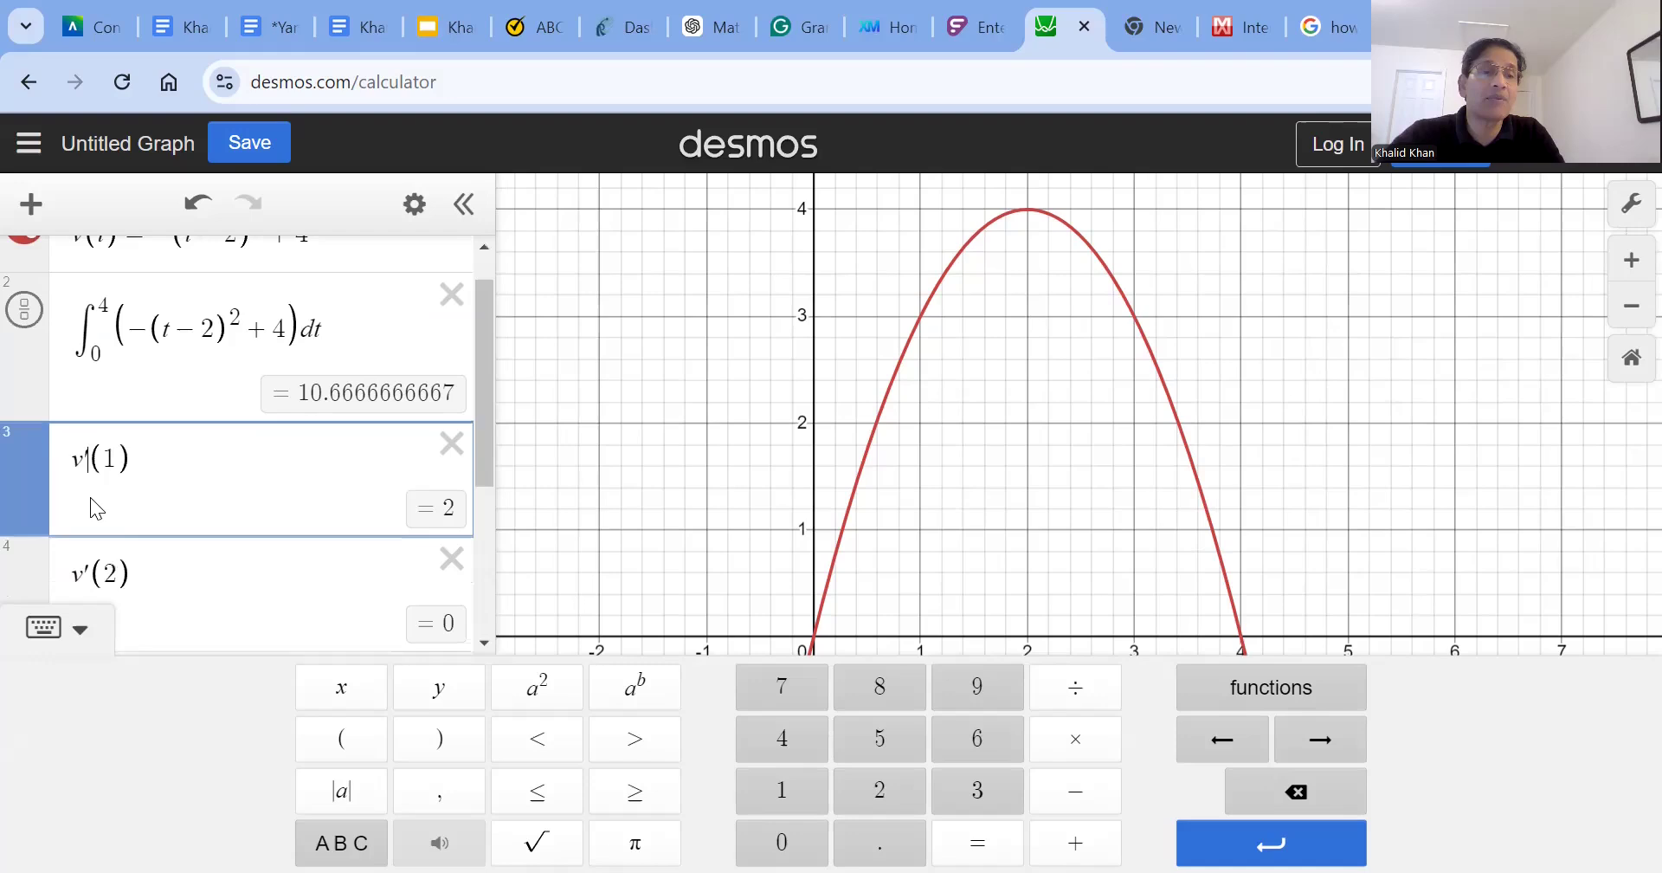
click(141, 464)
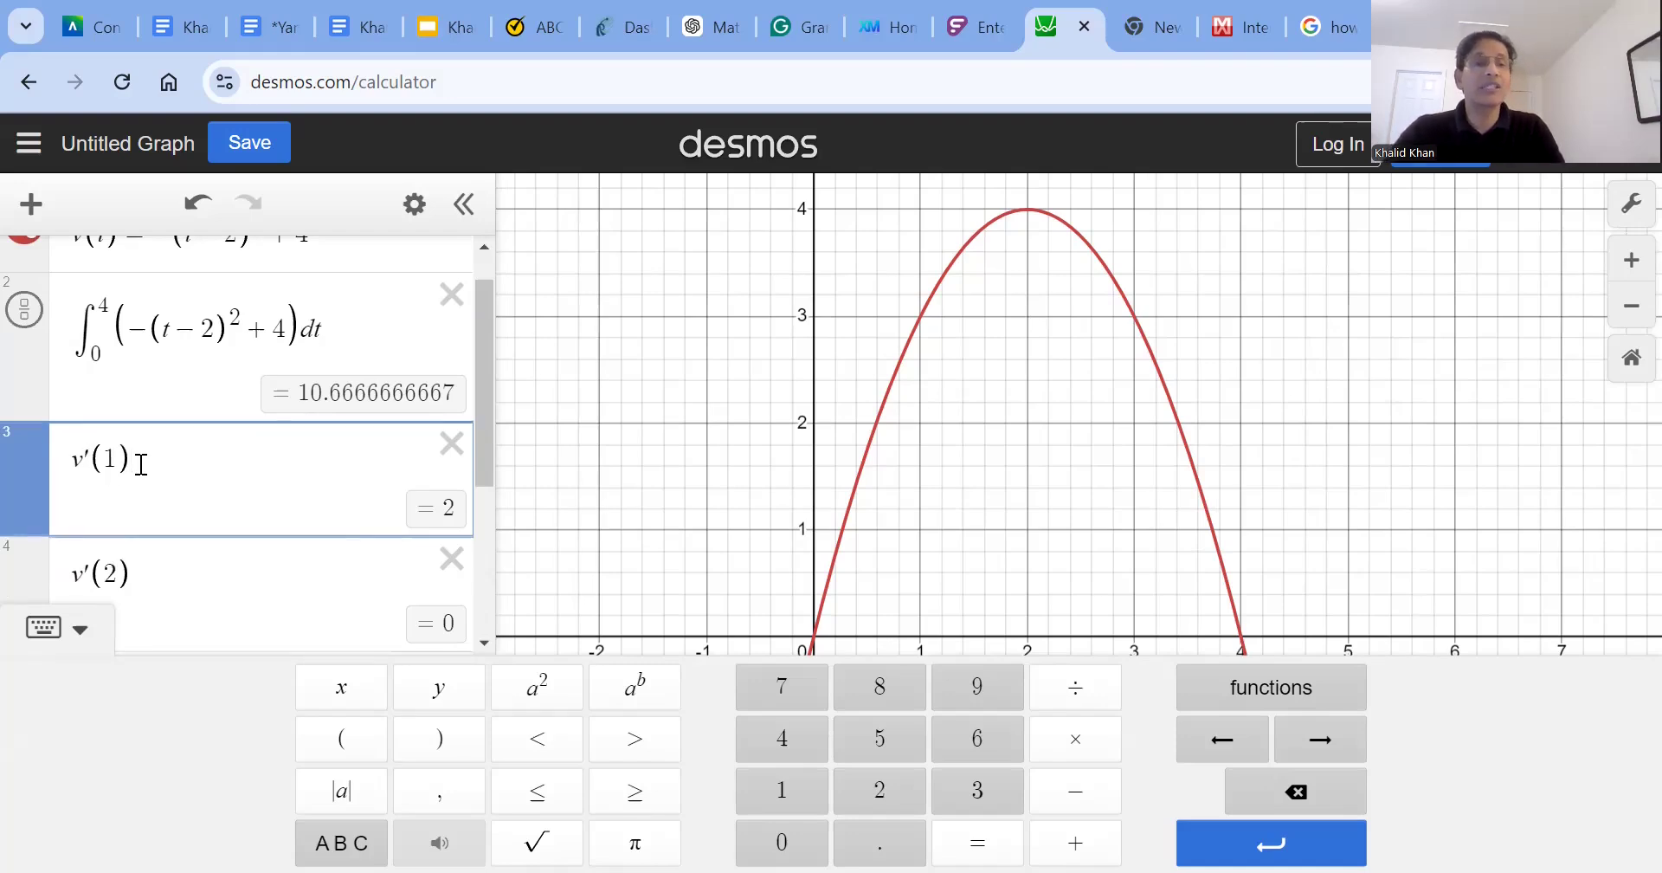